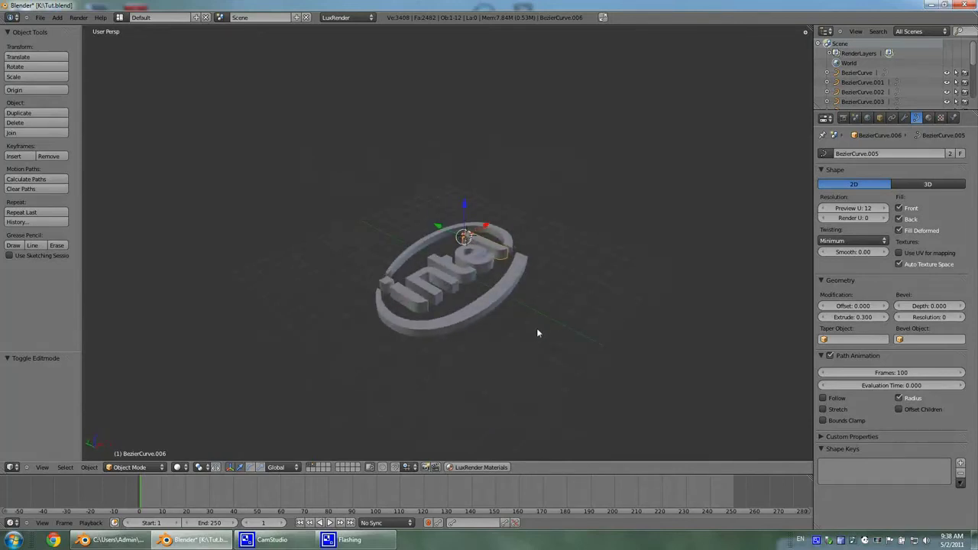
- Add a mesh plane and move it under the logo's centre, by about -3.08 in X and -1.76 in Y
{"action": "key", "text": "shift+a"}
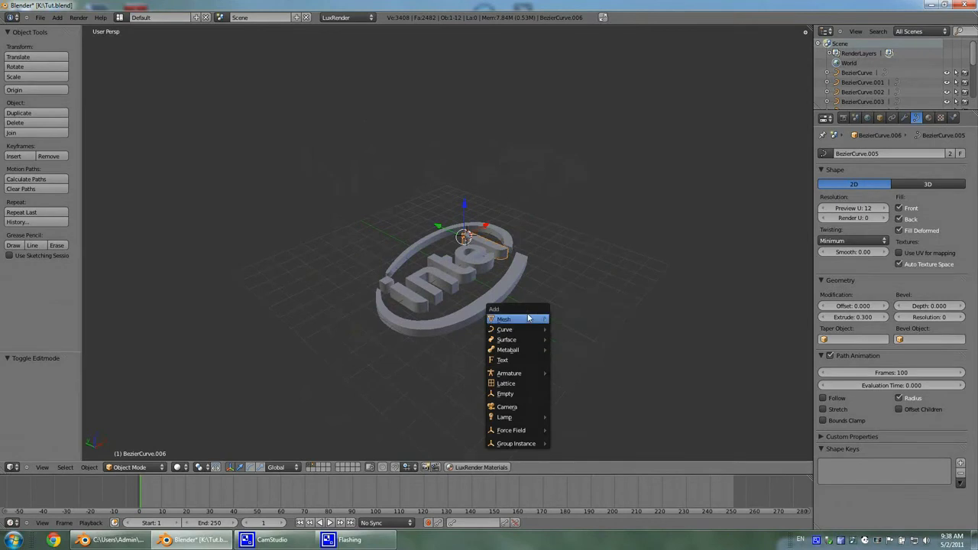
{"action": "mouse_move", "coordinate": [527, 318]}
{"action": "left_click", "coordinate": [587, 320]}
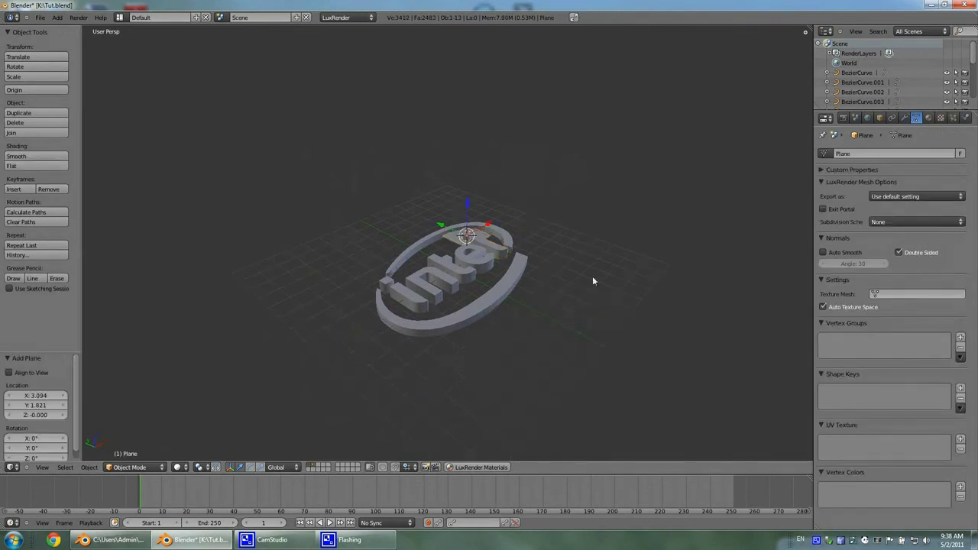
{"action": "middle_click_drag", "start_coordinate": [600, 349], "coordinate": [580, 404]}
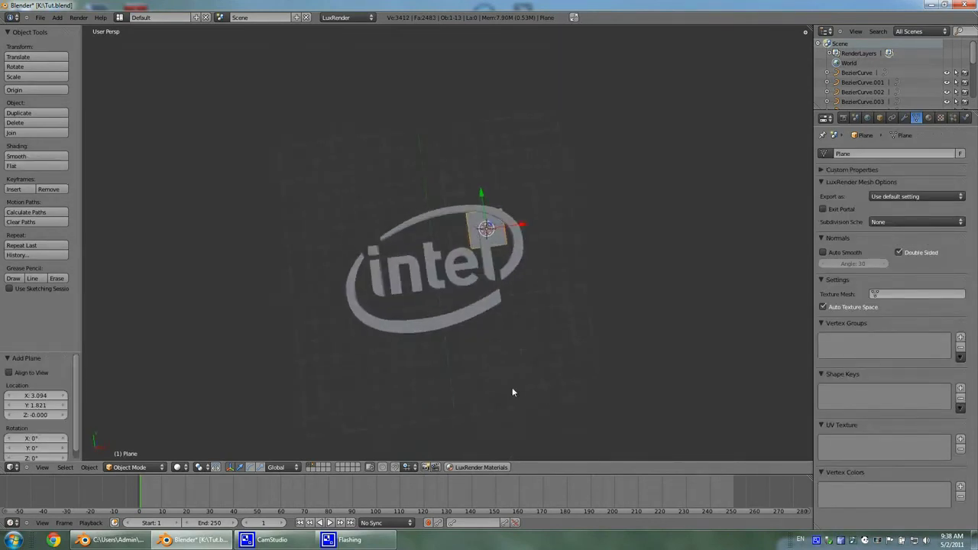
{"action": "key", "text": "g"}
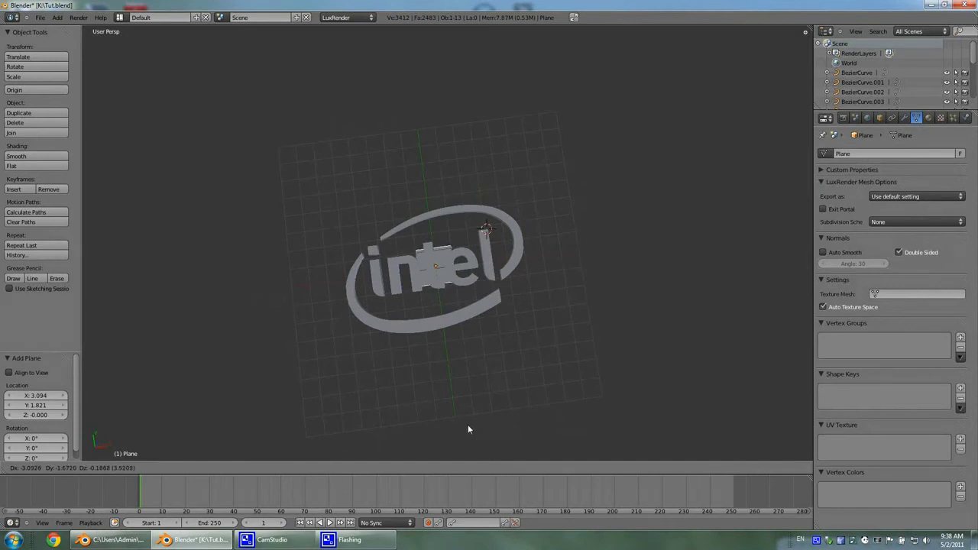
{"action": "left_click", "coordinate": [469, 430]}
- Scale the plane up by about 5.6 and again by about 1.3 so it extends well beyond the logo
{"action": "key", "text": "s"}
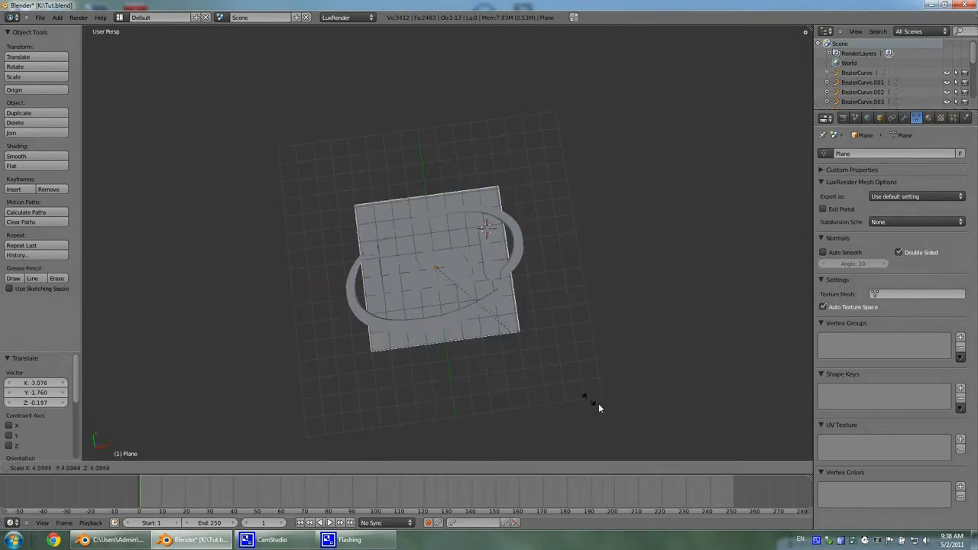
{"action": "left_click", "coordinate": [661, 428]}
{"action": "key", "text": "s"}
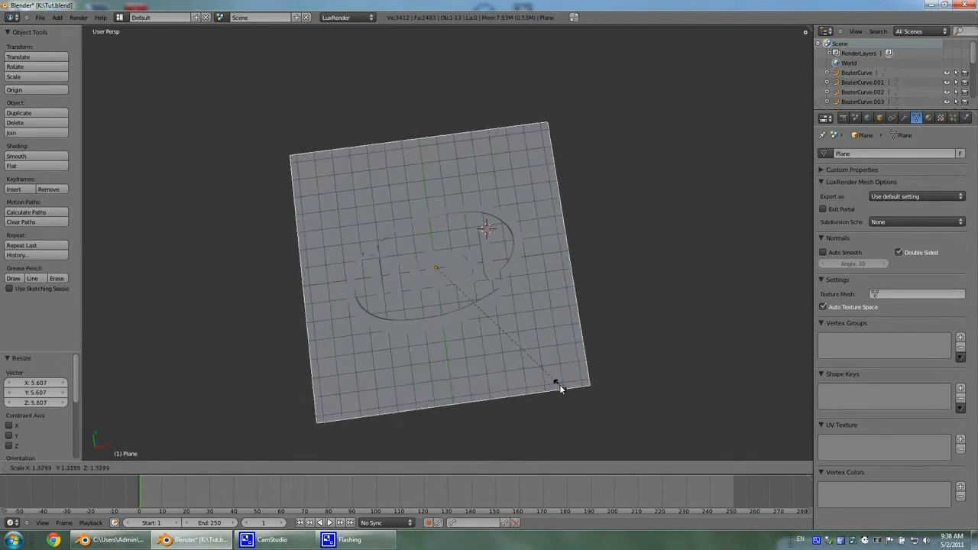
{"action": "left_click", "coordinate": [566, 392]}
{"action": "middle_click_drag", "start_coordinate": [598, 412], "coordinate": [675, 365]}
- Cut two edge loops into the plane's mesh, one close to each of two opposite edges
{"action": "key", "text": "Tab"}
{"action": "middle_click_drag", "start_coordinate": [621, 397], "coordinate": [456, 319]}
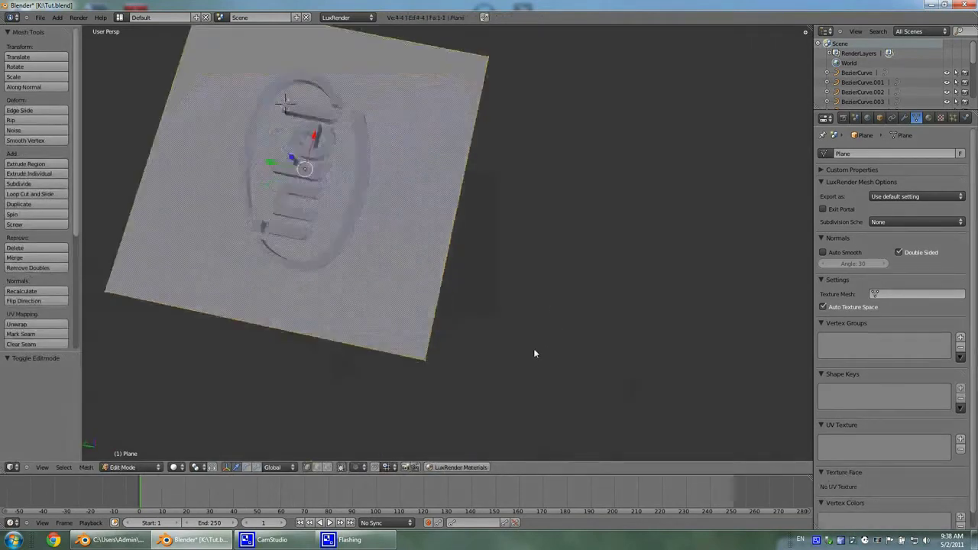
{"action": "middle_click_drag", "start_coordinate": [552, 305], "coordinate": [428, 252]}
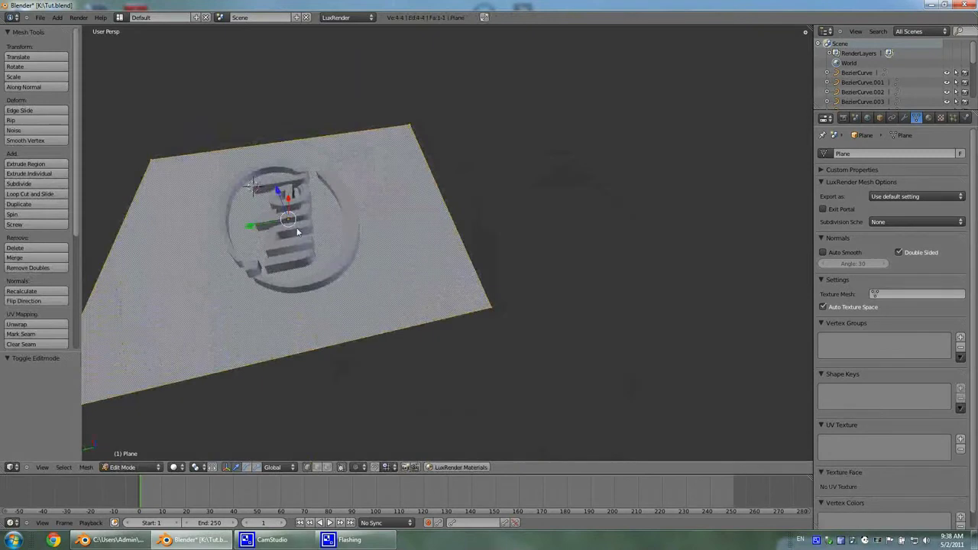
{"action": "key", "text": "ctrl+r"}
{"action": "left_click", "coordinate": [278, 142]}
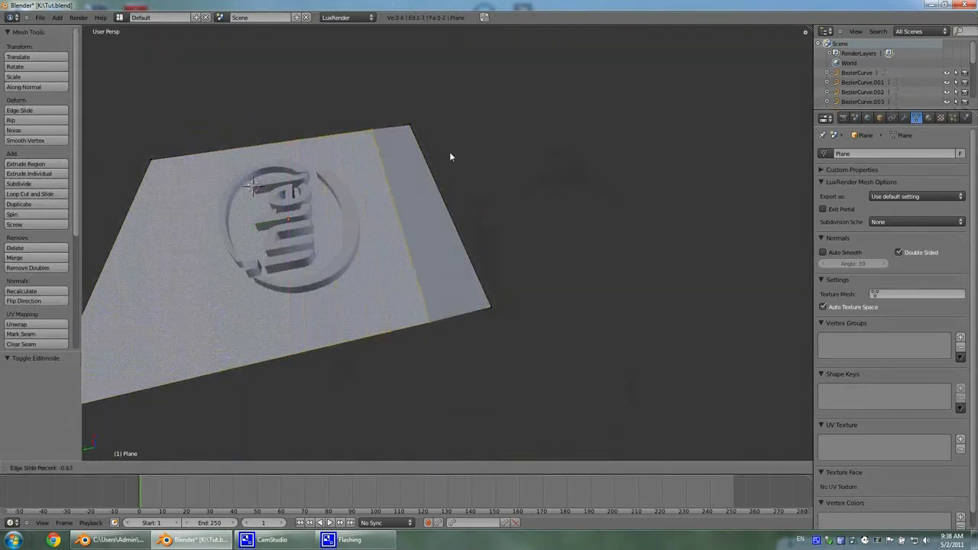
{"action": "left_click", "coordinate": [418, 181]}
{"action": "key", "text": "ctrl+r"}
{"action": "left_click", "coordinate": [295, 142]}
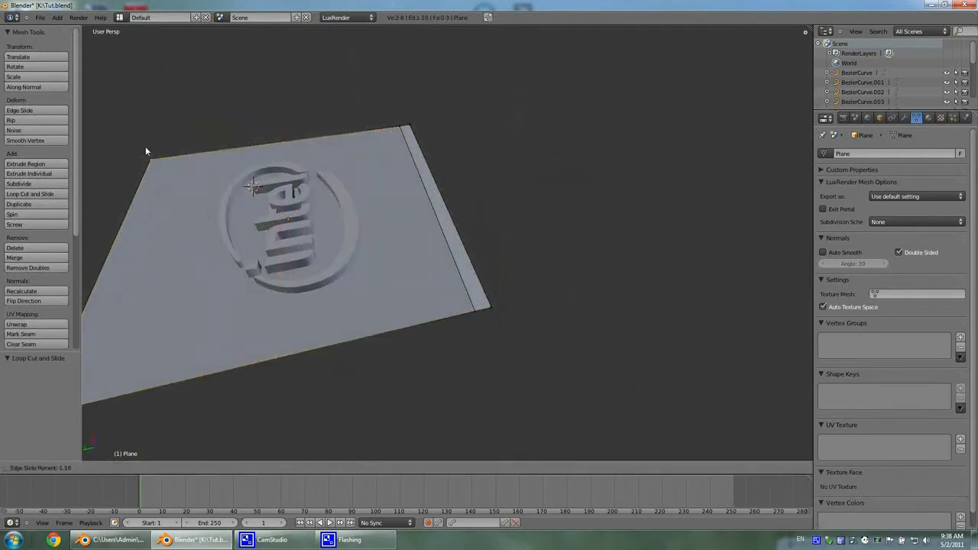
{"action": "left_click", "coordinate": [185, 155]}
{"action": "middle_click_drag", "start_coordinate": [184, 158], "coordinate": [452, 218]}
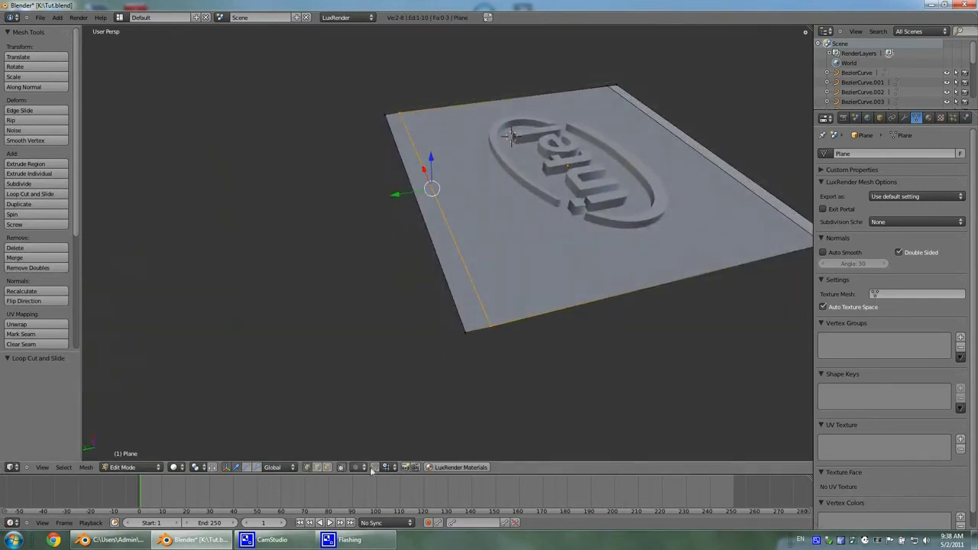
- Select the plane's outer edge behind the logo in edge mode and extrude it upward along Z into a back wall
{"action": "left_click", "coordinate": [317, 467]}
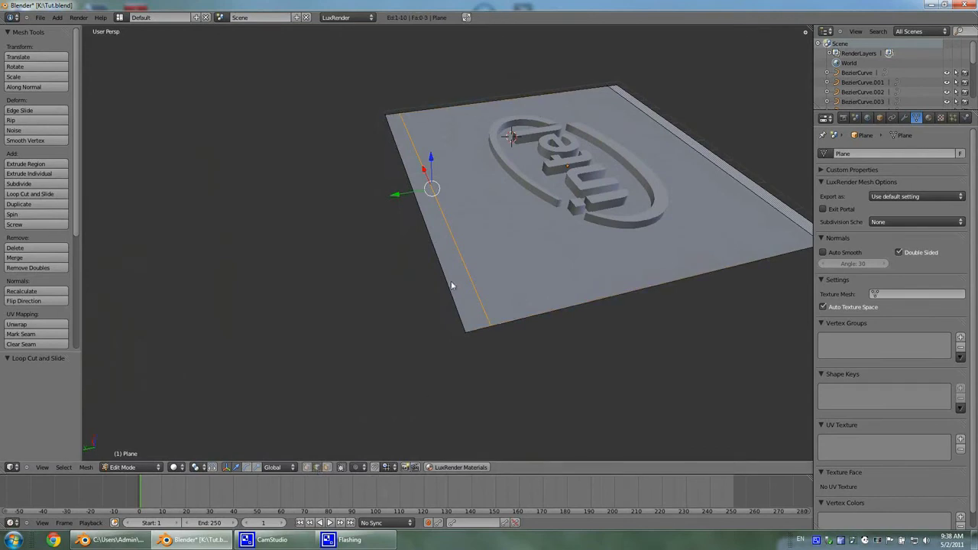
{"action": "key", "text": "g"}
{"action": "middle_click_drag", "start_coordinate": [598, 365], "coordinate": [475, 187]}
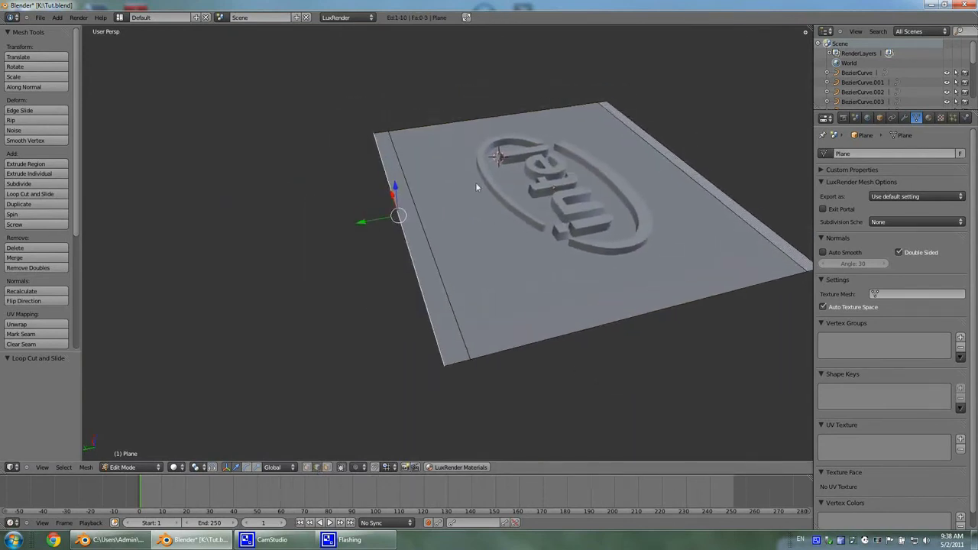
{"action": "left_click", "coordinate": [319, 471]}
{"action": "key", "text": "e"}
{"action": "key", "text": "z"}
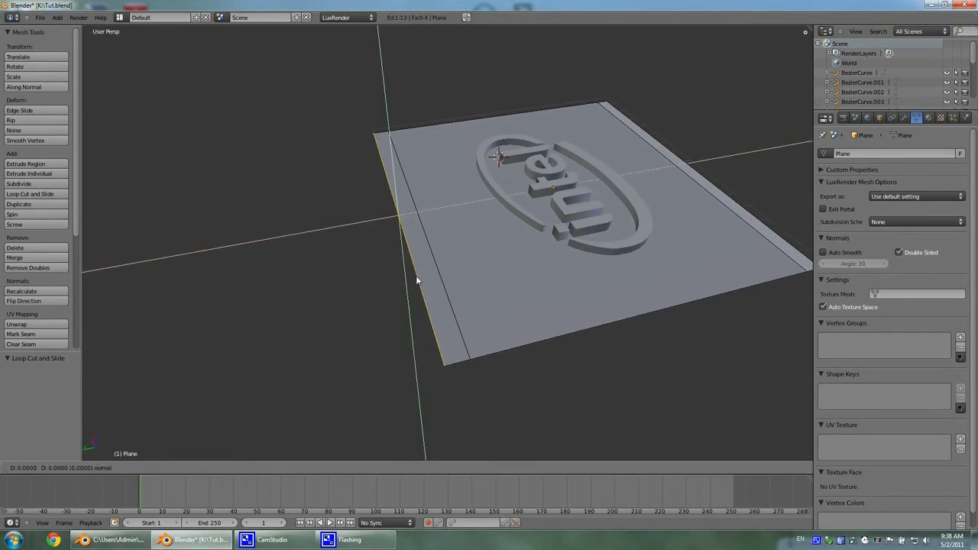
{"action": "left_click", "coordinate": [394, 67]}
- Cut two horizontal edge loops into the back wall, one near its base and one near its upper edge
{"action": "middle_click_drag", "start_coordinate": [462, 153], "coordinate": [545, 323]}
{"action": "key", "text": "ctrl+r"}
{"action": "left_click", "coordinate": [351, 227]}
{"action": "left_click", "coordinate": [373, 262]}
{"action": "middle_click_drag", "start_coordinate": [647, 311], "coordinate": [542, 277]}
{"action": "key", "text": "ctrl+r"}
{"action": "left_click", "coordinate": [533, 139]}
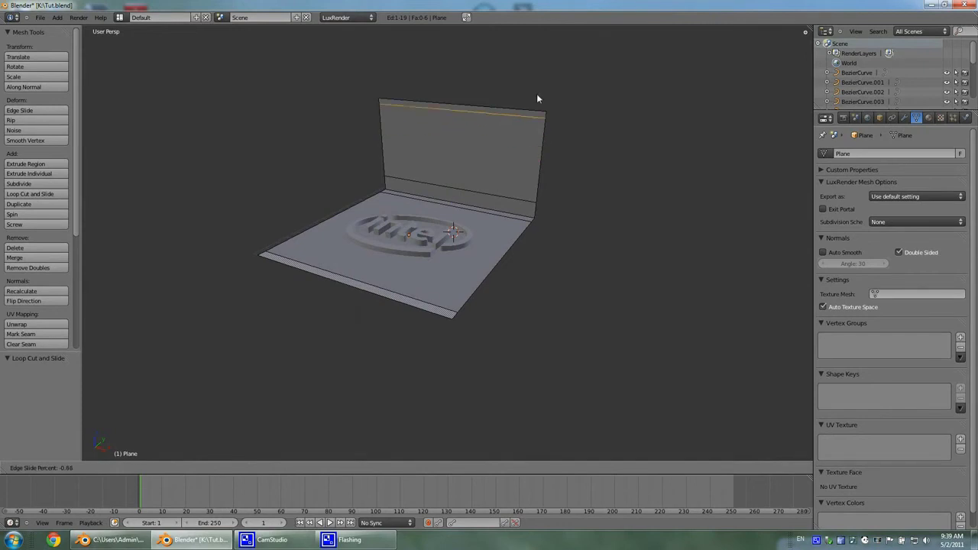
{"action": "left_click", "coordinate": [535, 101]}
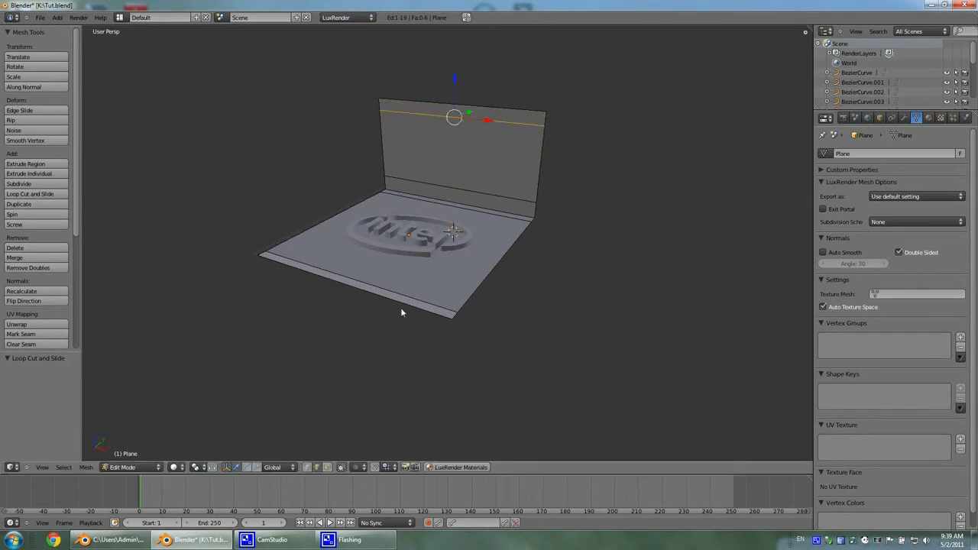
- Cut two edge loops running across wall and floor, one close to each side edge of the backdrop
{"action": "middle_click_drag", "start_coordinate": [604, 281], "coordinate": [558, 185]}
{"action": "key", "text": "ctrl+r"}
{"action": "left_click", "coordinate": [511, 127]}
{"action": "left_click", "coordinate": [511, 127]}
{"action": "key", "text": "shift+r"}
{"action": "left_click", "coordinate": [589, 144]}
{"action": "key", "text": "shift+r"}
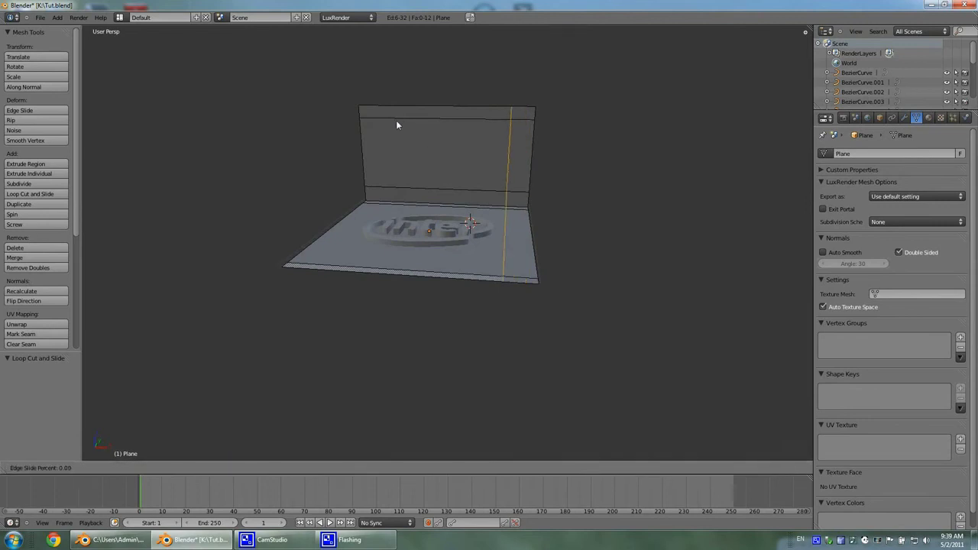
{"action": "left_click", "coordinate": [419, 132]}
{"action": "key", "text": "ctrl+r"}
{"action": "left_click", "coordinate": [434, 120]}
{"action": "left_click", "coordinate": [351, 132]}
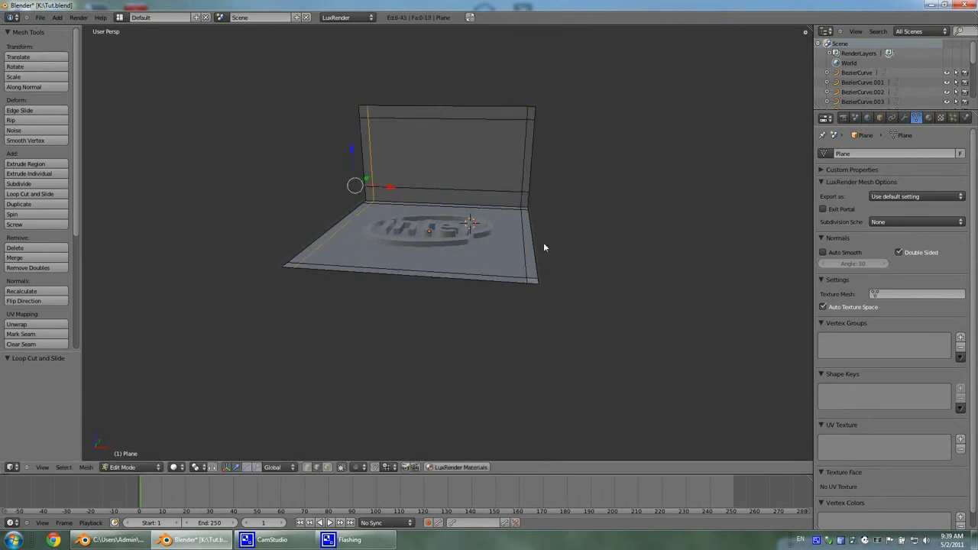
{"action": "middle_click_drag", "start_coordinate": [540, 242], "coordinate": [573, 267]}
- Add a Subdivision Surface modifier to the backdrop in Object Mode with 2 view subdivisions
{"action": "left_click", "coordinate": [904, 119]}
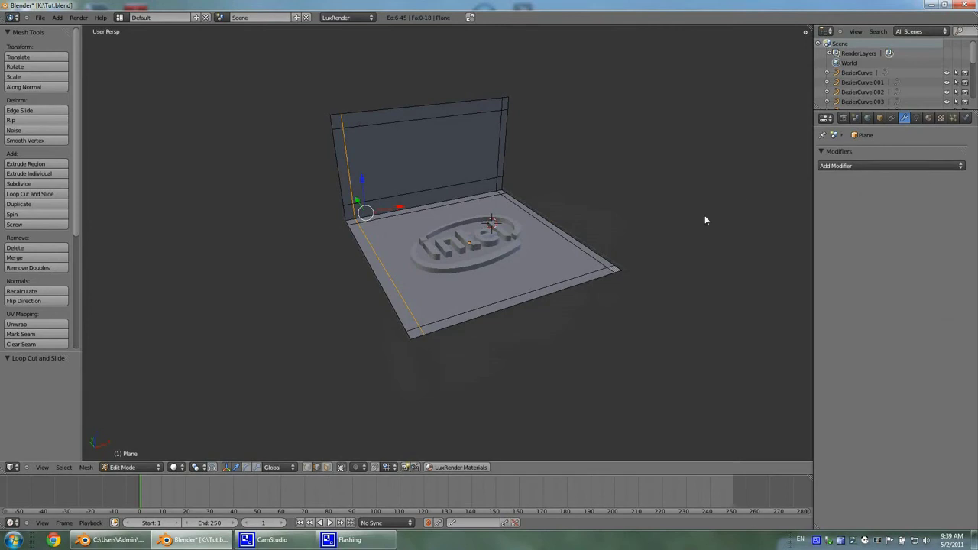
{"action": "key", "text": "Tab"}
{"action": "left_click", "coordinate": [886, 165]}
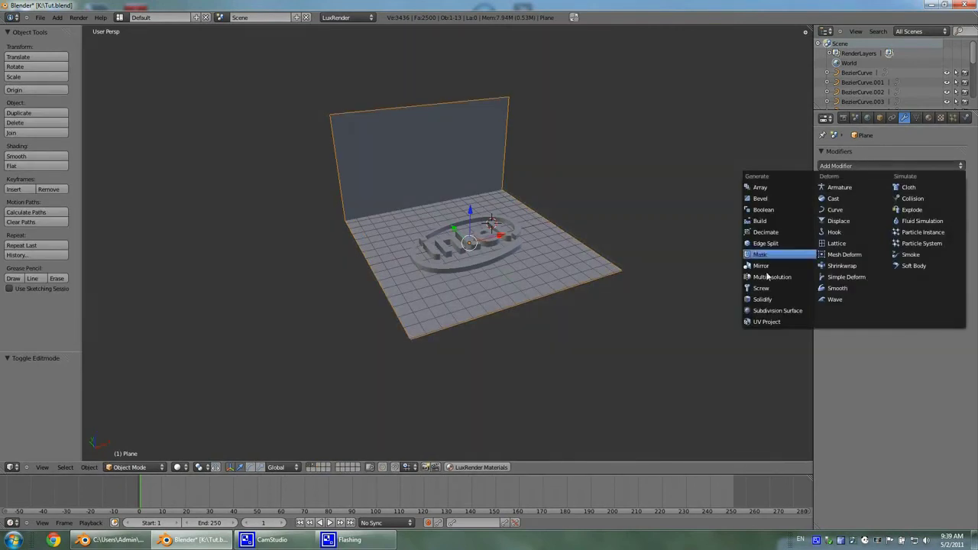
{"action": "left_click", "coordinate": [775, 314]}
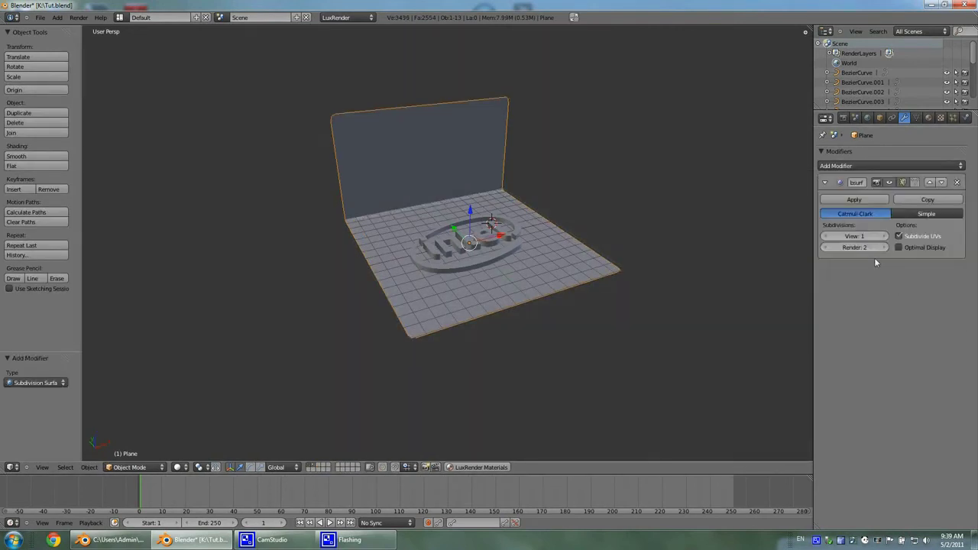
{"action": "left_click", "coordinate": [883, 236]}
{"action": "middle_click_drag", "start_coordinate": [787, 279], "coordinate": [649, 295]}
- Select all segments of the back wall's lower edge loop and move them up about 1.57 along Z
{"action": "key", "text": "Tab"}
{"action": "right_click", "coordinate": [382, 197]}
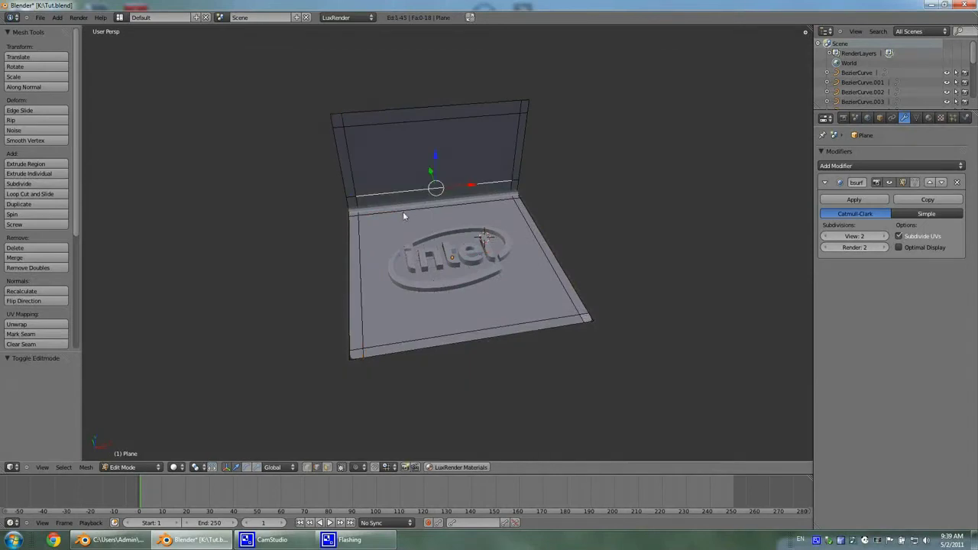
{"action": "right_click", "coordinate": [354, 197], "text": "shift"}
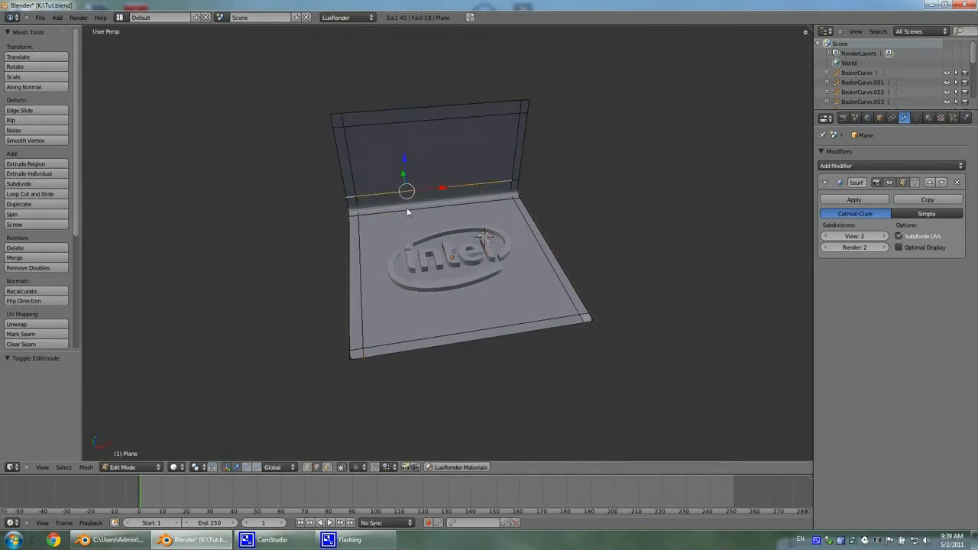
{"action": "right_click", "coordinate": [517, 181], "text": "shift"}
{"action": "right_click", "coordinate": [517, 185], "text": "shift"}
{"action": "left_click_drag", "start_coordinate": [438, 162], "coordinate": [435, 146]}
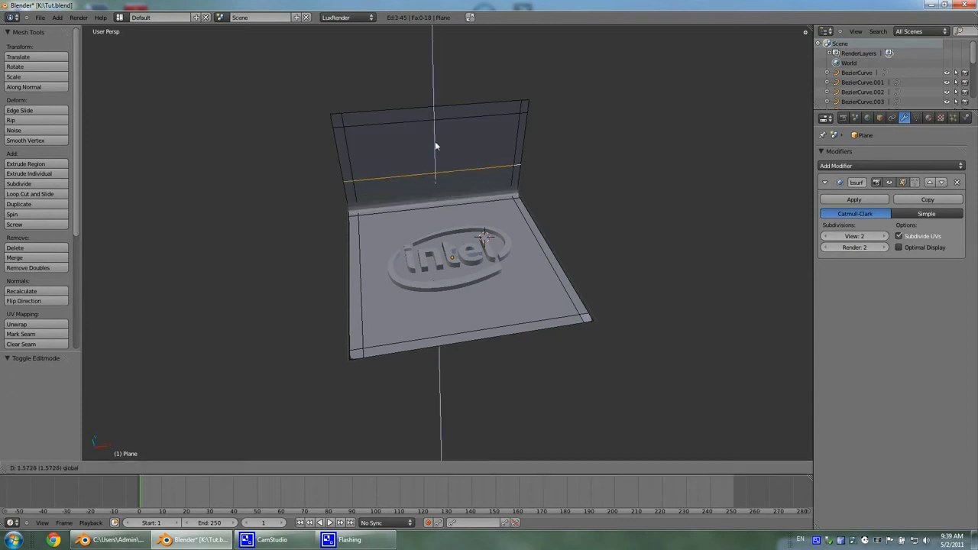
- Select all segments of the floor's edge loop nearest the wall and move them about -2.09 along Y
{"action": "right_click", "coordinate": [409, 207]}
{"action": "right_click", "coordinate": [351, 220], "text": "shift"}
{"action": "right_click", "coordinate": [516, 201], "text": "shift"}
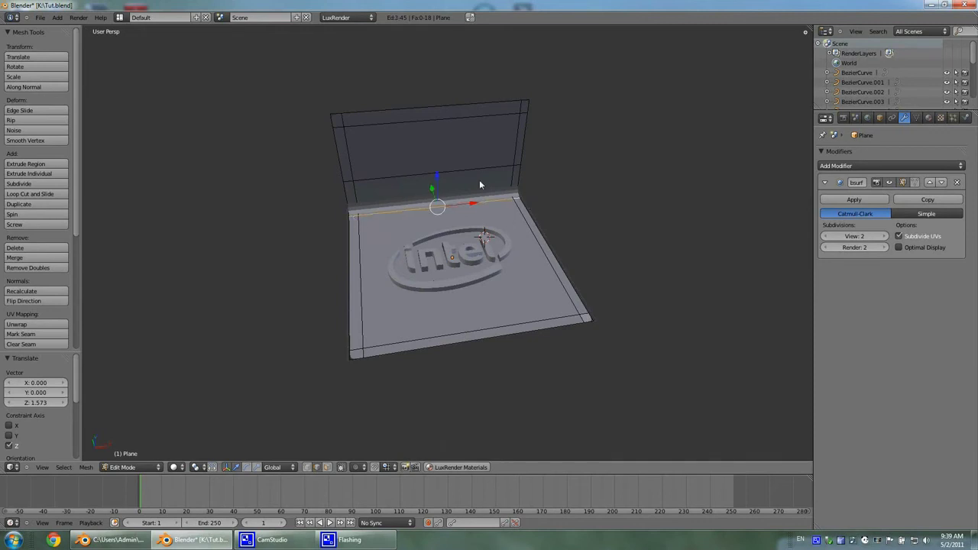
{"action": "middle_click_drag", "start_coordinate": [552, 258], "coordinate": [432, 242]}
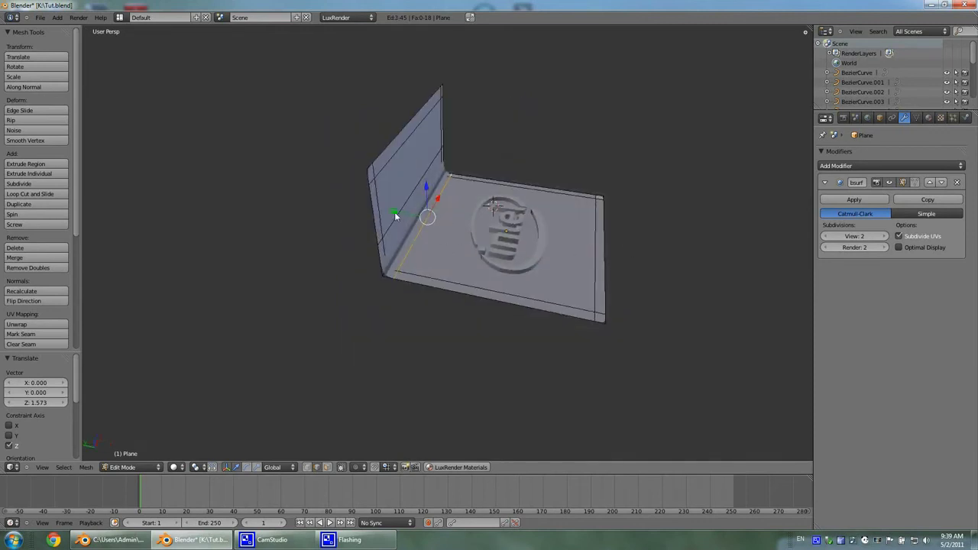
{"action": "key", "text": "g"}
{"action": "key", "text": "y"}
{"action": "left_click", "coordinate": [416, 221]}
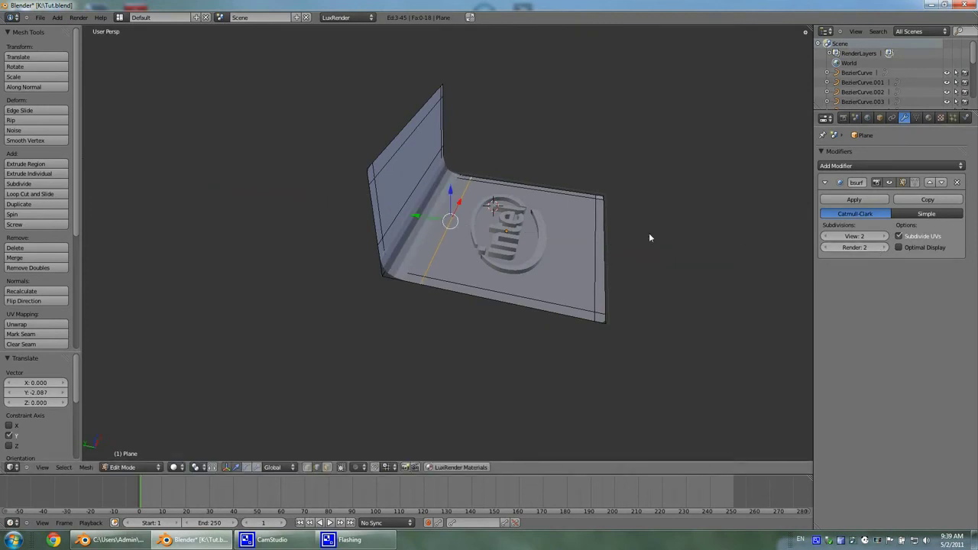
- Return to Object Mode and apply smooth shading to the backdrop
{"action": "key", "text": "Tab"}
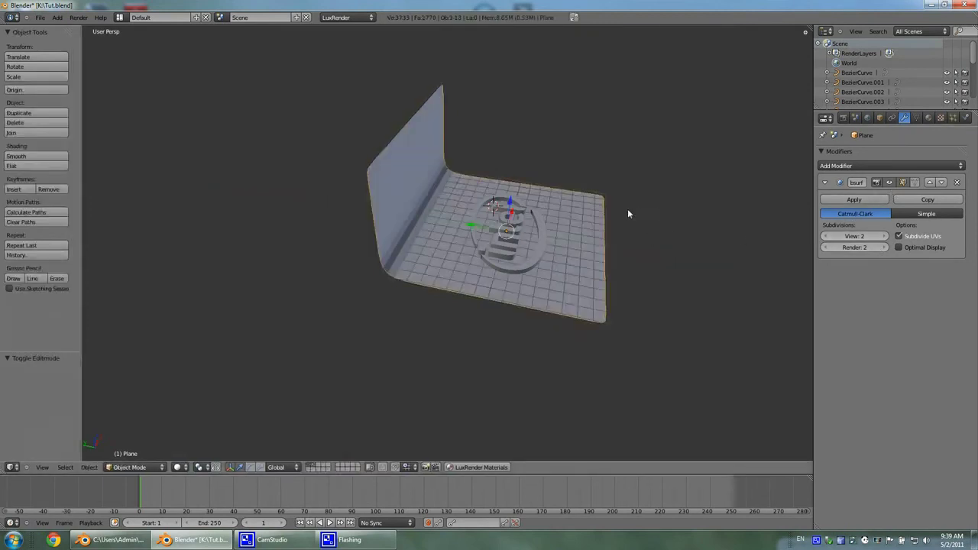
{"action": "left_click", "coordinate": [37, 156]}
{"action": "mouse_move", "coordinate": [458, 221]}
{"action": "middle_mouse_down"}
{"action": "mouse_move", "coordinate": [491, 209]}
{"action": "mouse_move", "coordinate": [505, 235]}
{"action": "mouse_move", "coordinate": [575, 264]}
{"action": "middle_mouse_up"}
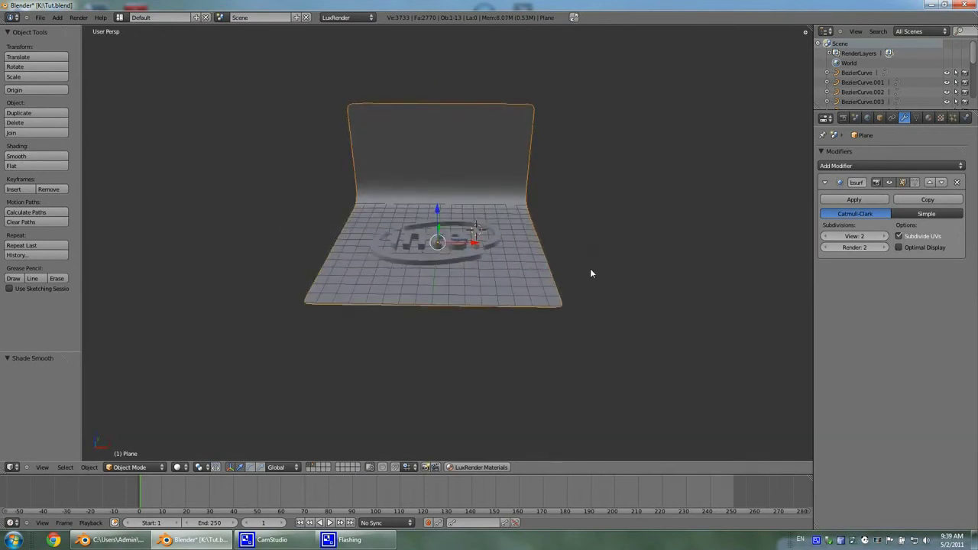
- Box-select the vertices along the backdrop's positive-X side and move them outward along X to widen it
{"action": "key", "text": "Tab"}
{"action": "key", "text": "a"}
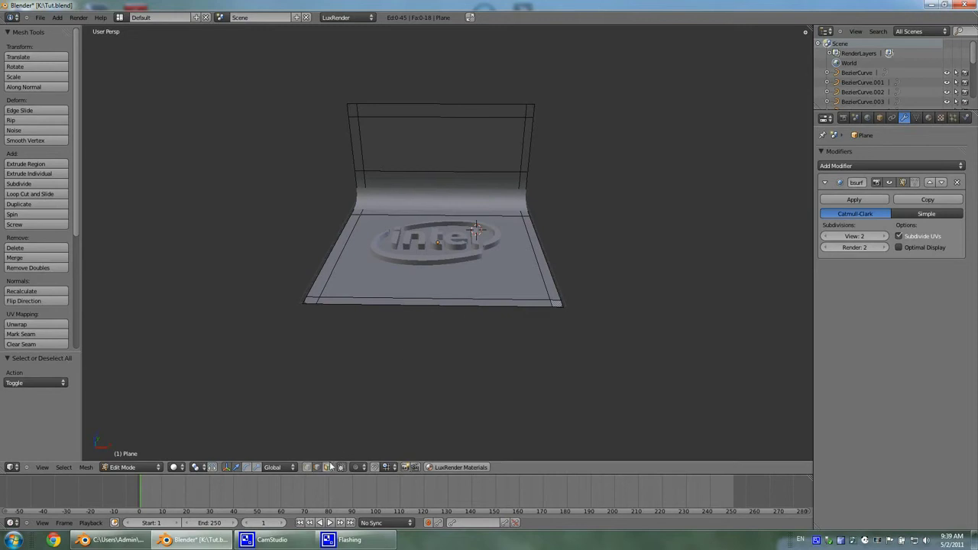
{"action": "left_click", "coordinate": [305, 468]}
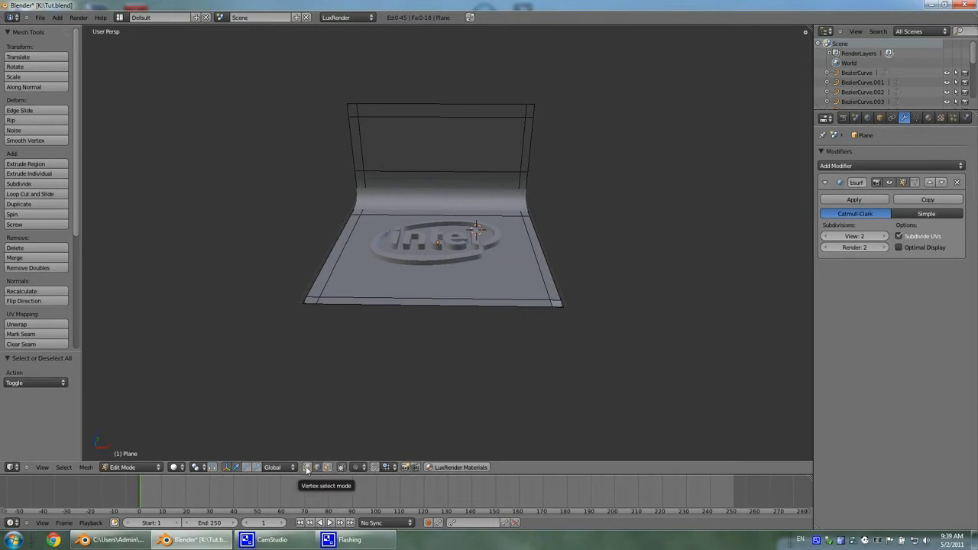
{"action": "key", "text": "a"}
{"action": "key", "text": "b"}
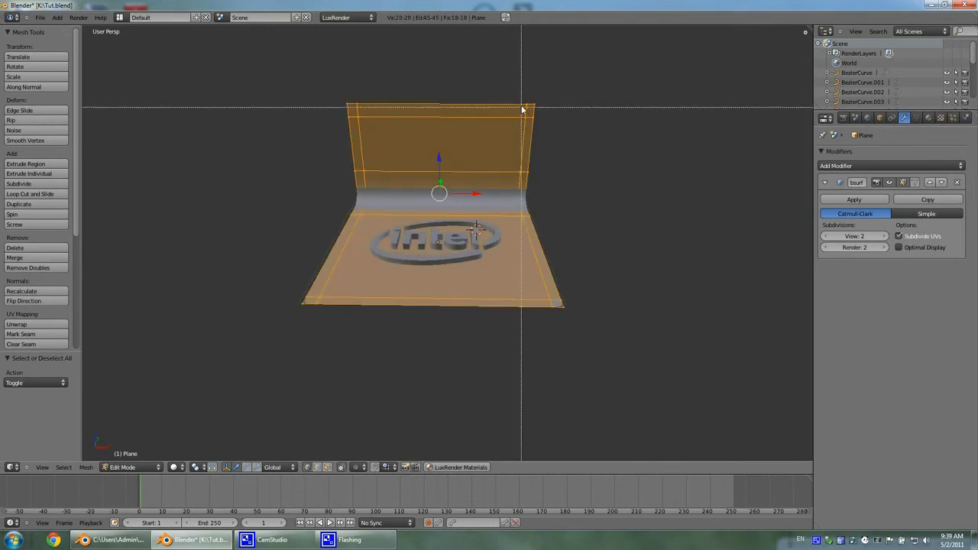
{"action": "key", "text": "Escape"}
{"action": "key", "text": "a"}
{"action": "key", "text": "a"}
{"action": "key", "text": "a"}
{"action": "key", "text": "b"}
{"action": "left_click_drag", "start_coordinate": [515, 88], "coordinate": [601, 345]}
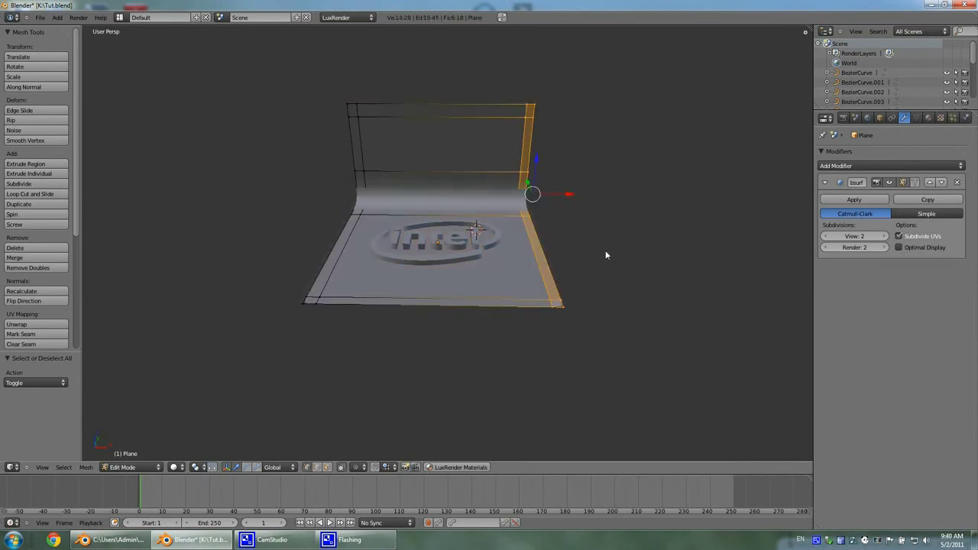
{"action": "left_click_drag", "start_coordinate": [569, 195], "coordinate": [594, 204]}
- Box-select the vertices along the backdrop's opposite side, move them outward along negative X, and return to Object Mode
{"action": "middle_click_drag", "start_coordinate": [478, 340], "coordinate": [493, 312], "text": "shift"}
{"action": "key", "text": "a"}
{"action": "key", "text": "b"}
{"action": "left_click_drag", "start_coordinate": [362, 60], "coordinate": [425, 344]}
{"action": "left_click_drag", "start_coordinate": [441, 188], "coordinate": [407, 188]}
{"action": "key", "text": "Tab"}
{"action": "middle_click_drag", "start_coordinate": [542, 286], "coordinate": [525, 302]}
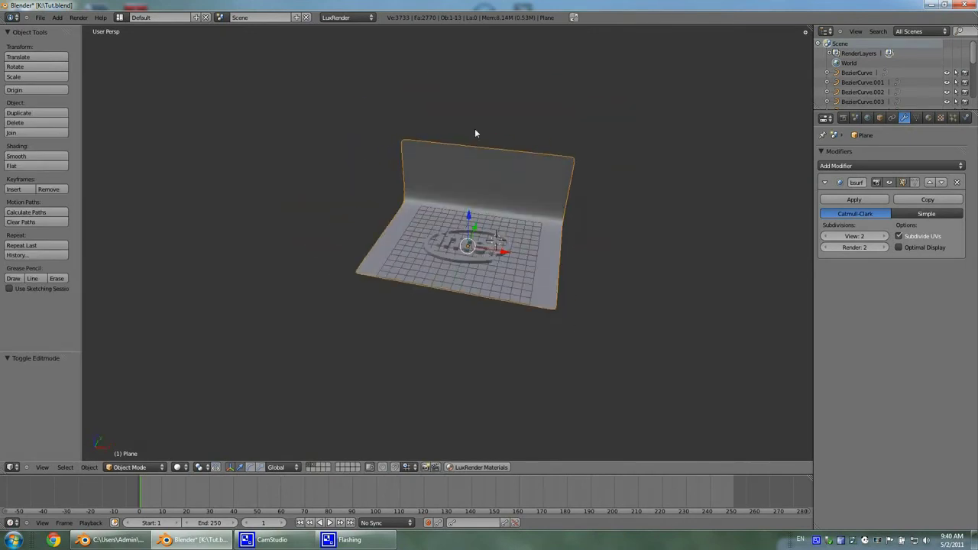
{"action": "scroll", "coordinate": [525, 171], "scroll_direction": "up", "scroll_amount": 3}
{"action": "middle_click_drag", "start_coordinate": [607, 282], "coordinate": [518, 252]}
{"action": "scroll", "coordinate": [504, 296], "scroll_direction": "down", "scroll_amount": 3}
{"action": "middle_click_drag", "start_coordinate": [469, 219], "coordinate": [478, 272]}
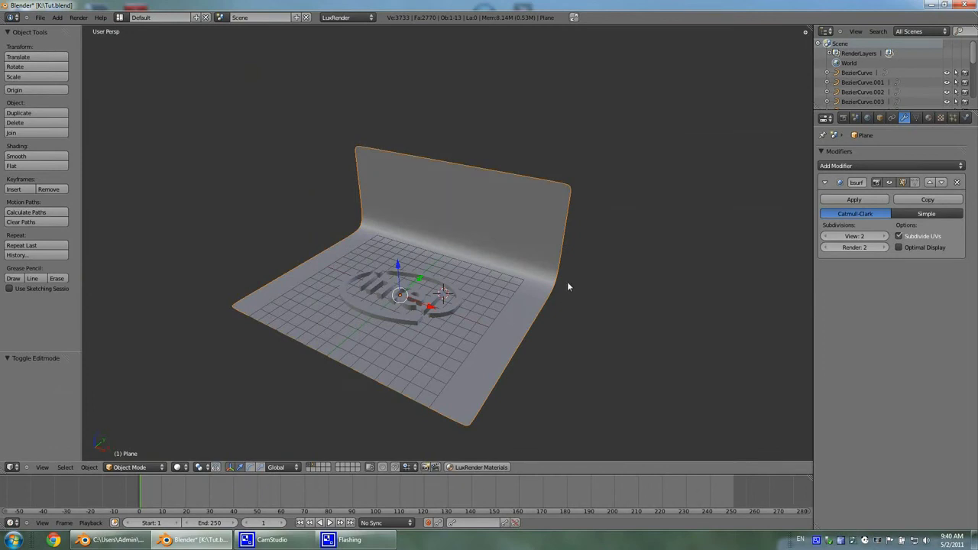
- Select all objects and scale the whole scene down by a factor of about 0.082
{"action": "key", "text": "a"}
{"action": "key", "text": "a"}
{"action": "key", "text": "s"}
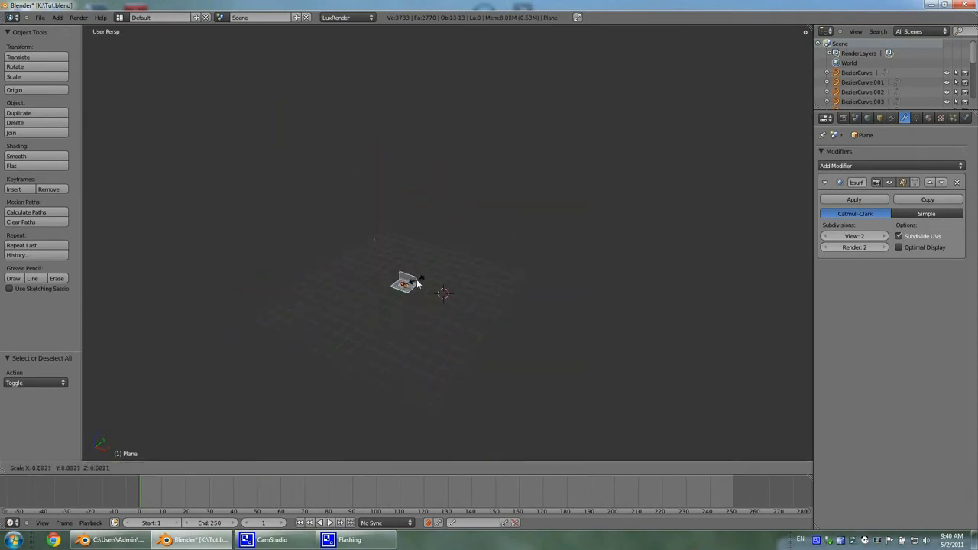
{"action": "left_click", "coordinate": [416, 284]}
{"action": "scroll", "coordinate": [514, 358], "scroll_direction": "up", "scroll_amount": 5}
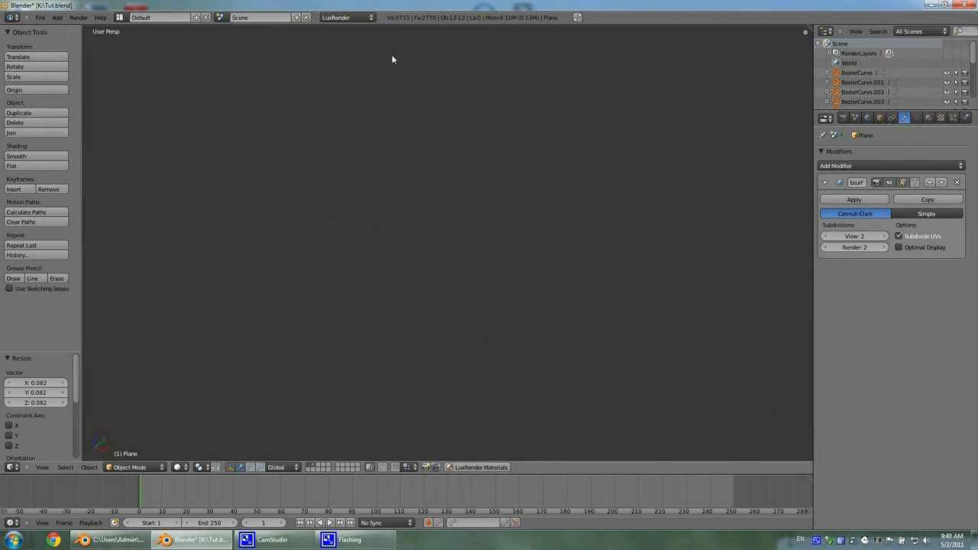
{"action": "middle_click_drag", "start_coordinate": [387, 75], "coordinate": [461, 293]}
{"action": "key", "text": "KP_Decimal"}
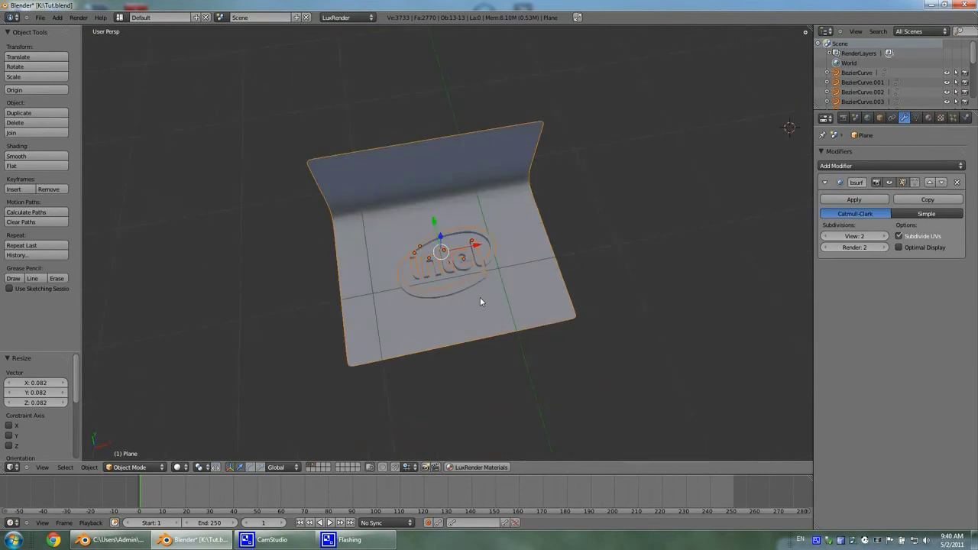
- Scale all the selected objects back up by a factor of about 2.825
{"action": "middle_click_drag", "start_coordinate": [506, 349], "coordinate": [540, 343]}
{"action": "scroll", "coordinate": [583, 327], "scroll_direction": "down", "scroll_amount": 2}
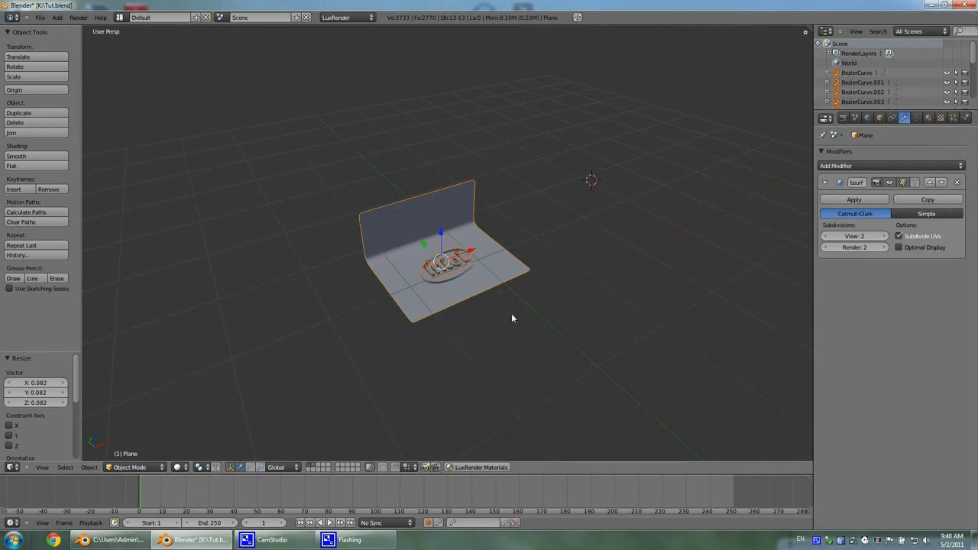
{"action": "key", "text": "s"}
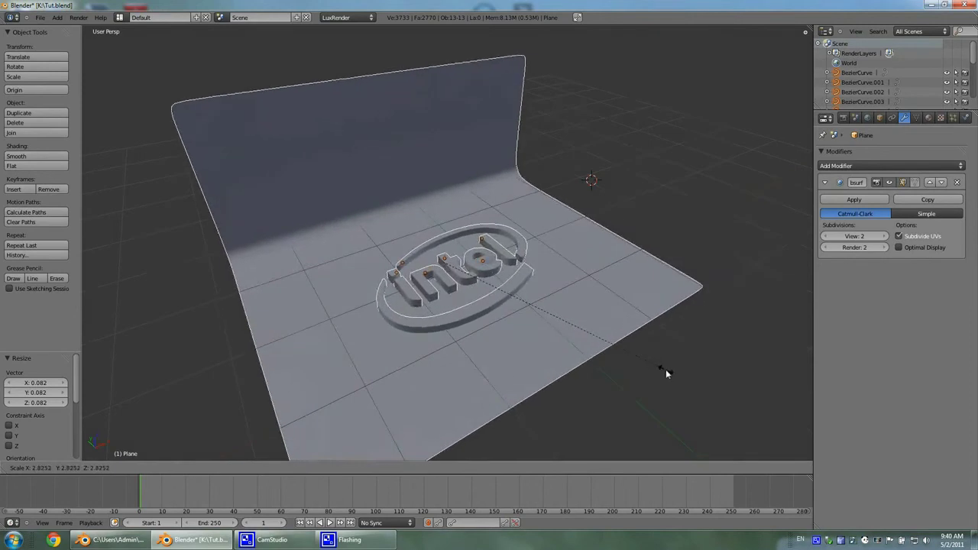
{"action": "left_click", "coordinate": [676, 371]}
- Save the scene over the existing Tut.blend file
{"action": "middle_click_drag", "start_coordinate": [676, 374], "coordinate": [692, 345]}
{"action": "scroll", "coordinate": [642, 359], "scroll_direction": "down", "scroll_amount": 2}
{"action": "key", "text": "ctrl+s"}
{"action": "left_click", "coordinate": [625, 335]}
{"action": "middle_click_drag", "start_coordinate": [628, 334], "coordinate": [576, 327]}
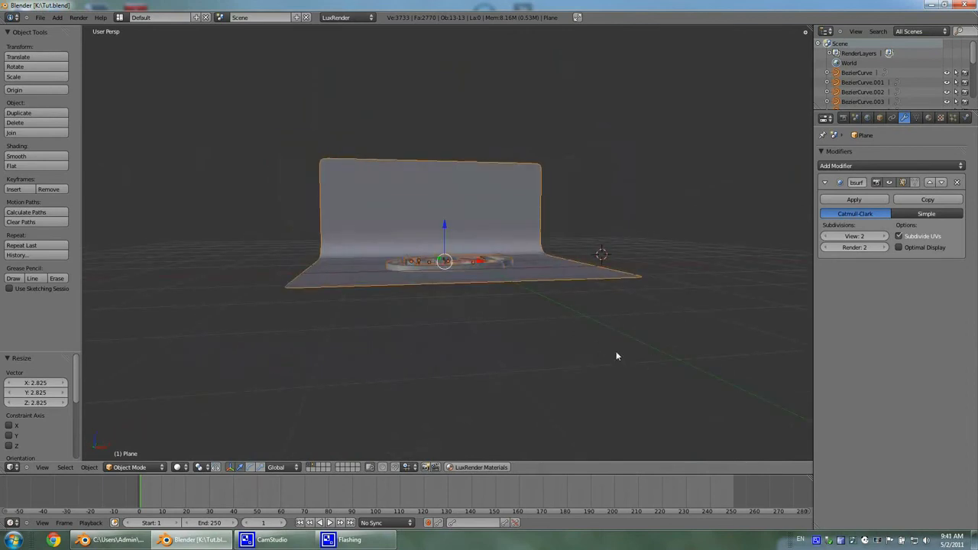
{"action": "middle_click_drag", "start_coordinate": [634, 331], "coordinate": [639, 398]}
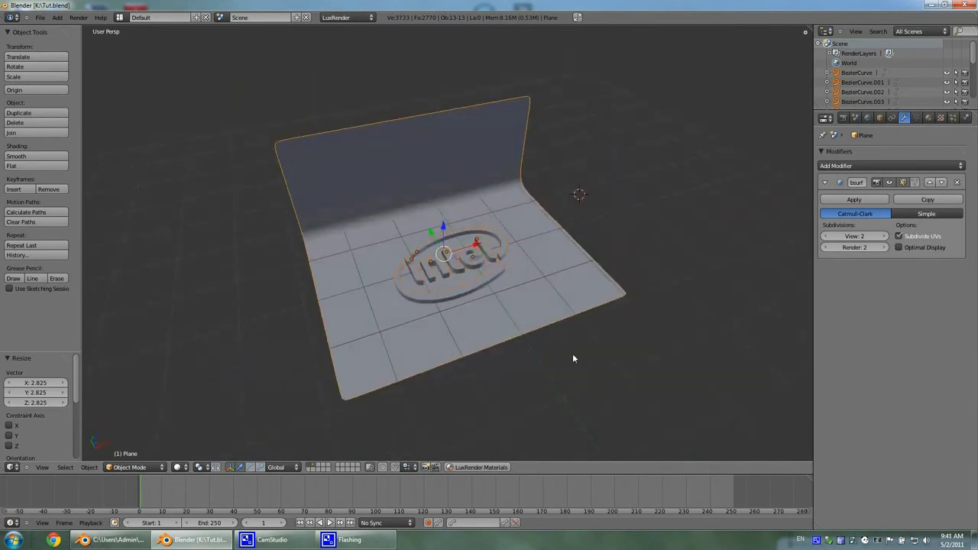
- Reselect all objects and raise the logo and backdrop together about 0.079 along Z
{"action": "left_click", "coordinate": [443, 223]}
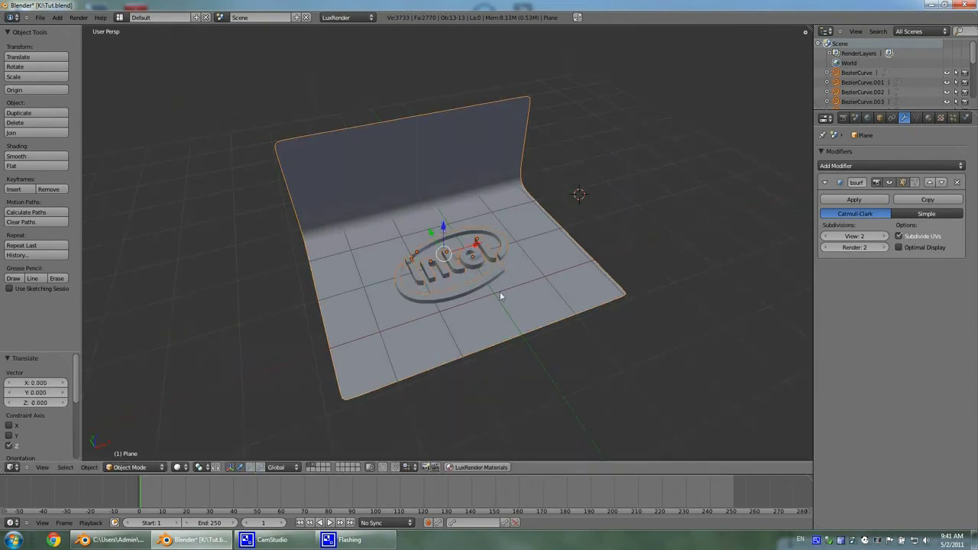
{"action": "key", "text": "a"}
{"action": "key", "text": "a"}
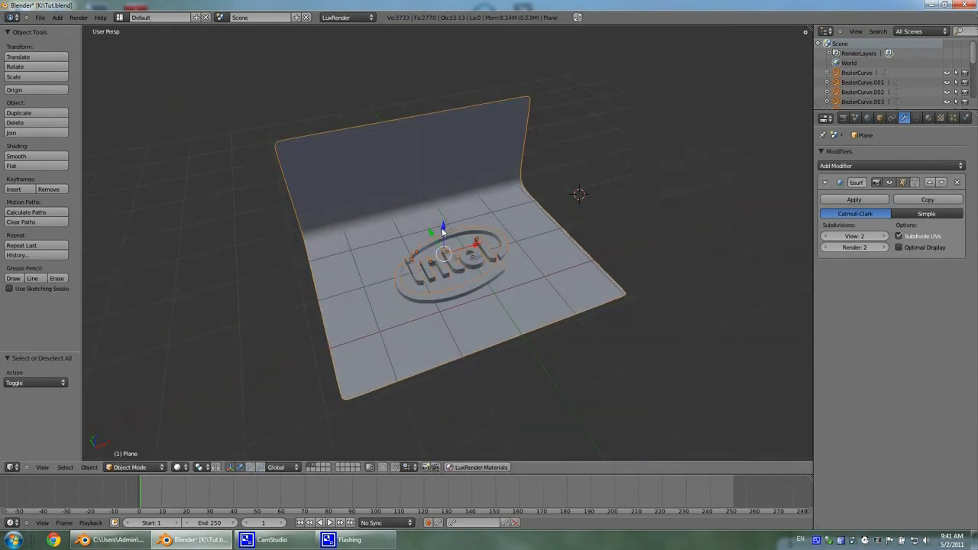
{"action": "left_click_drag", "start_coordinate": [443, 229], "coordinate": [456, 235]}
{"action": "middle_click_drag", "start_coordinate": [456, 234], "coordinate": [605, 360]}
{"action": "scroll", "coordinate": [605, 360], "scroll_direction": "down", "scroll_amount": 2}
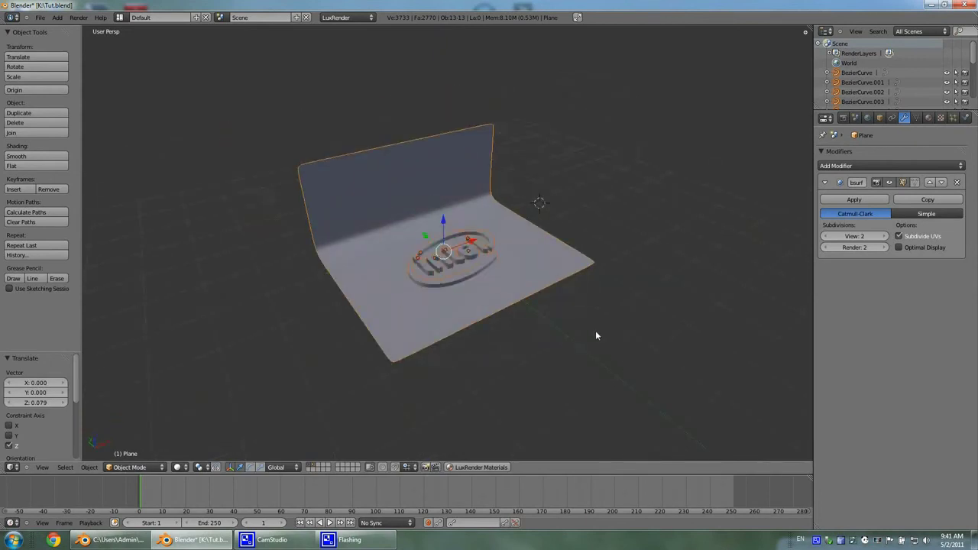
- Add an area lamp to the scene at the 3D cursor
{"action": "middle_click_drag", "start_coordinate": [608, 337], "coordinate": [588, 357]}
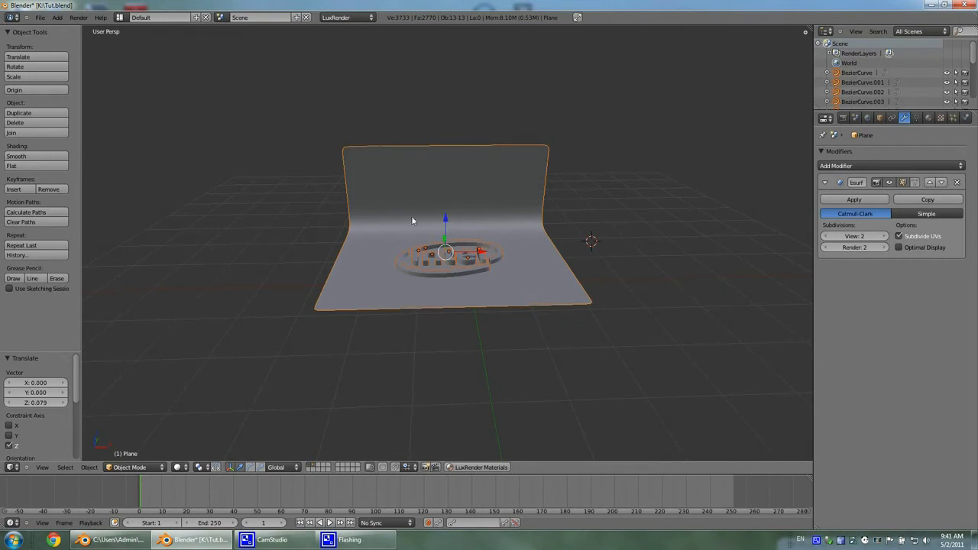
{"action": "middle_click_drag", "start_coordinate": [474, 318], "coordinate": [550, 395]}
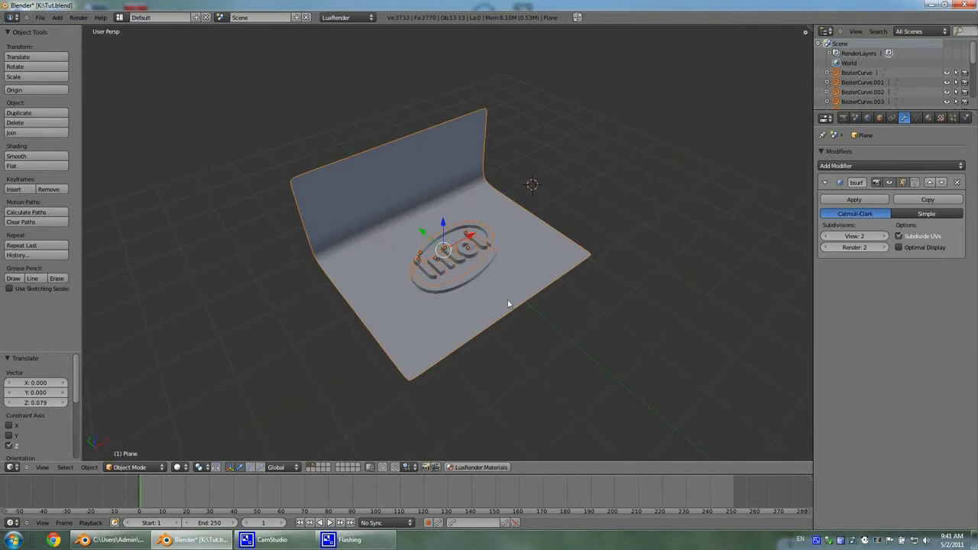
{"action": "middle_click_drag", "start_coordinate": [543, 331], "coordinate": [518, 334]}
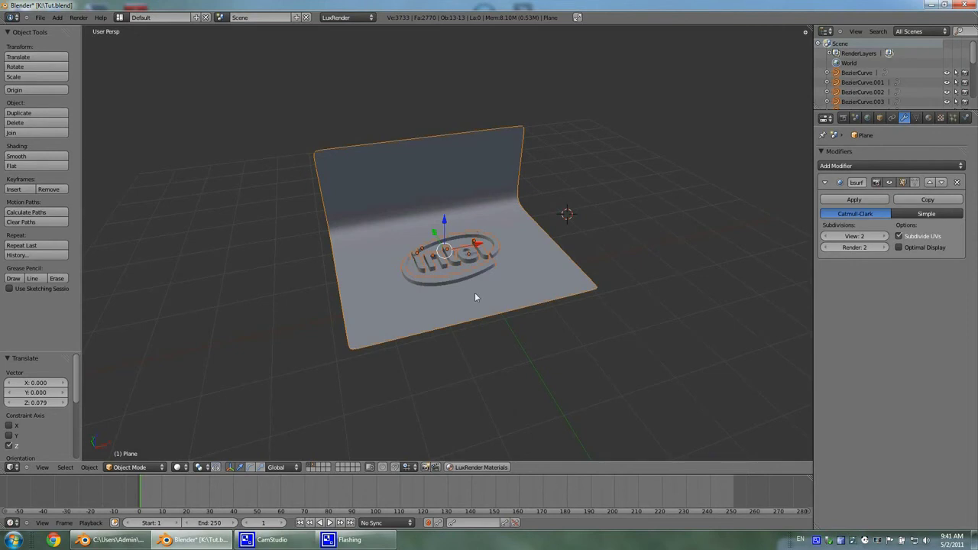
{"action": "middle_click_drag", "start_coordinate": [553, 317], "coordinate": [529, 352]}
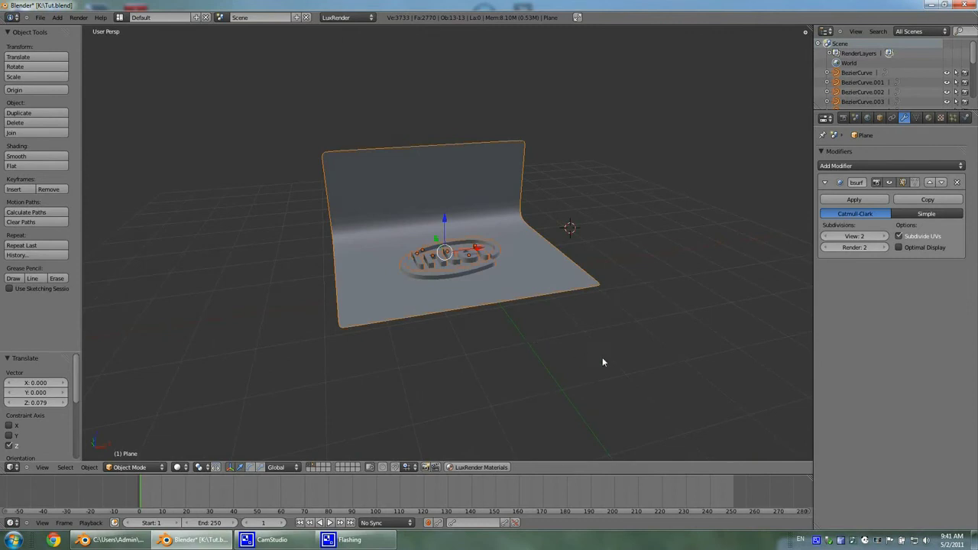
{"action": "key", "text": "shift+a"}
{"action": "mouse_move", "coordinate": [605, 457]}
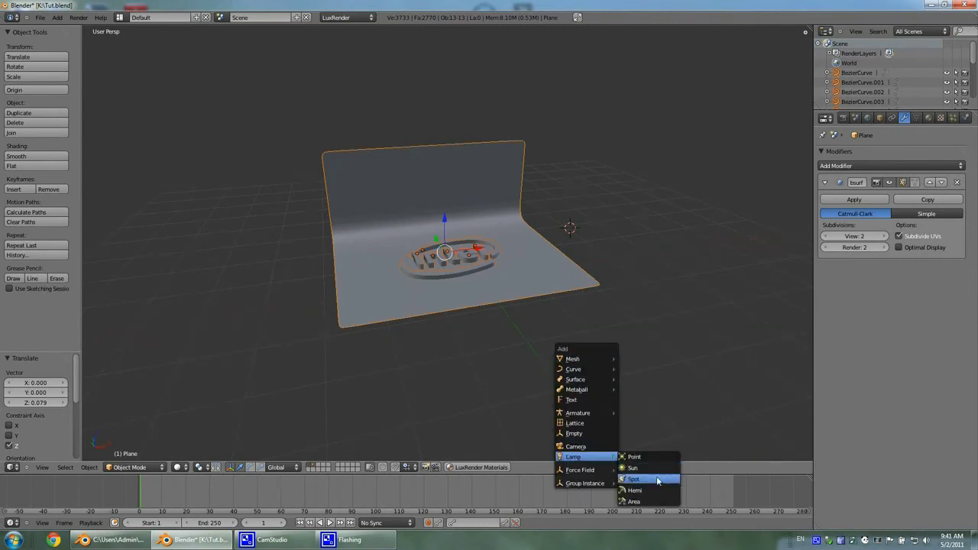
{"action": "left_click", "coordinate": [654, 501]}
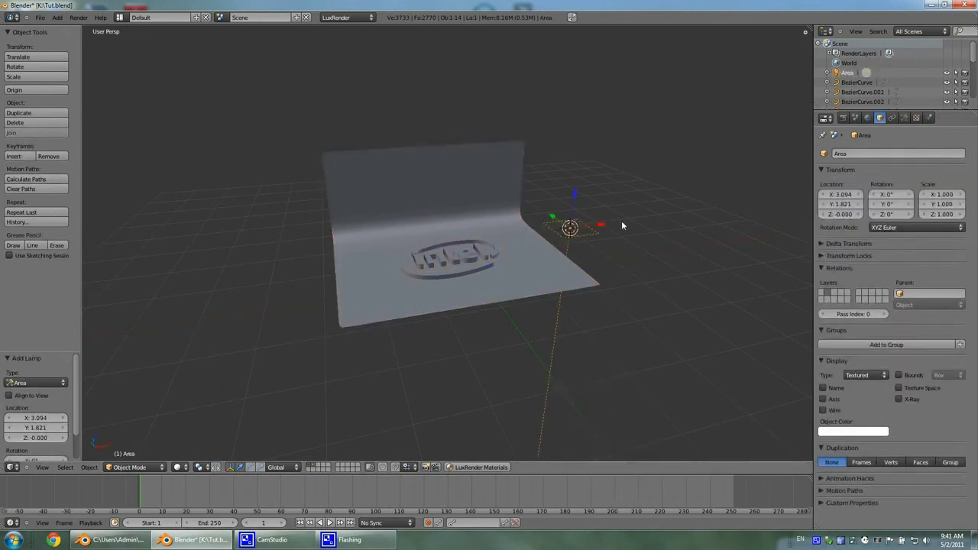
- Move the area lamp to about X -2.79, Y 0.86, Z 1.16 and scale it to about 0.754
{"action": "key", "text": "g"}
{"action": "key", "text": "x"}
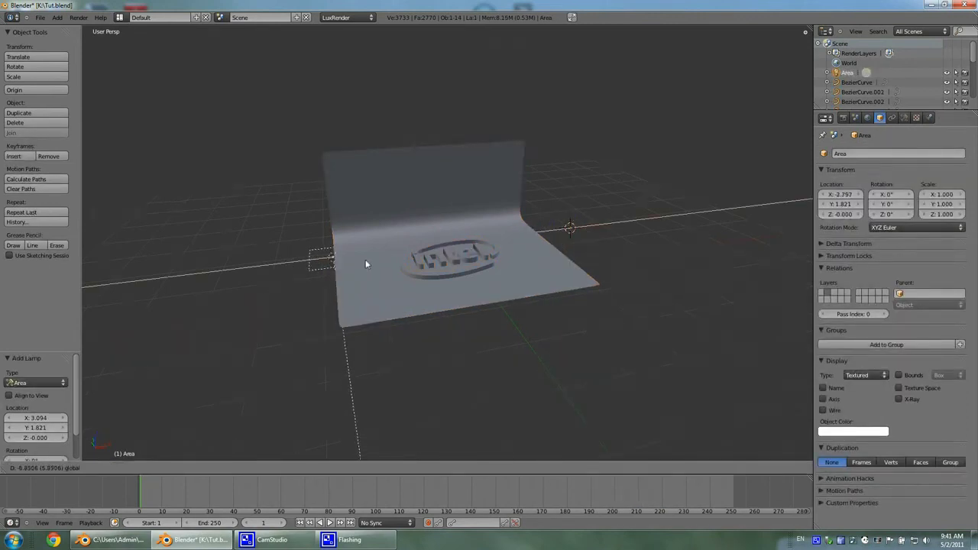
{"action": "left_click", "coordinate": [359, 268]}
{"action": "middle_click_drag", "start_coordinate": [392, 313], "coordinate": [526, 337]}
{"action": "left_click_drag", "start_coordinate": [379, 302], "coordinate": [435, 303]}
{"action": "left_click_drag", "start_coordinate": [471, 269], "coordinate": [474, 196]}
{"action": "middle_click_drag", "start_coordinate": [504, 237], "coordinate": [522, 295]}
{"action": "key", "text": "s"}
{"action": "left_click", "coordinate": [533, 312]}
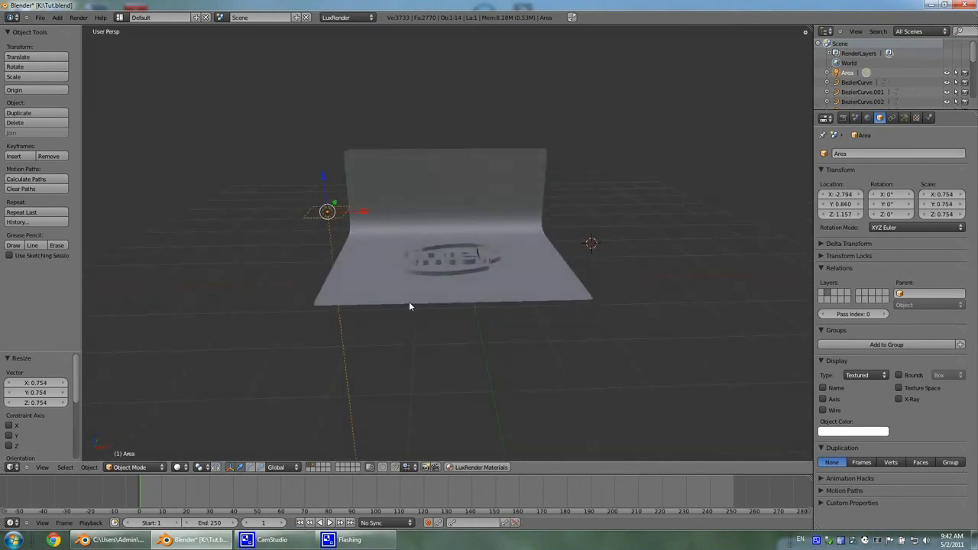
- Turn on the rotation manipulator, tilt the lamp about Y to roughly -67.9°, and move it along X to about -1.83
{"action": "left_click", "coordinate": [250, 466]}
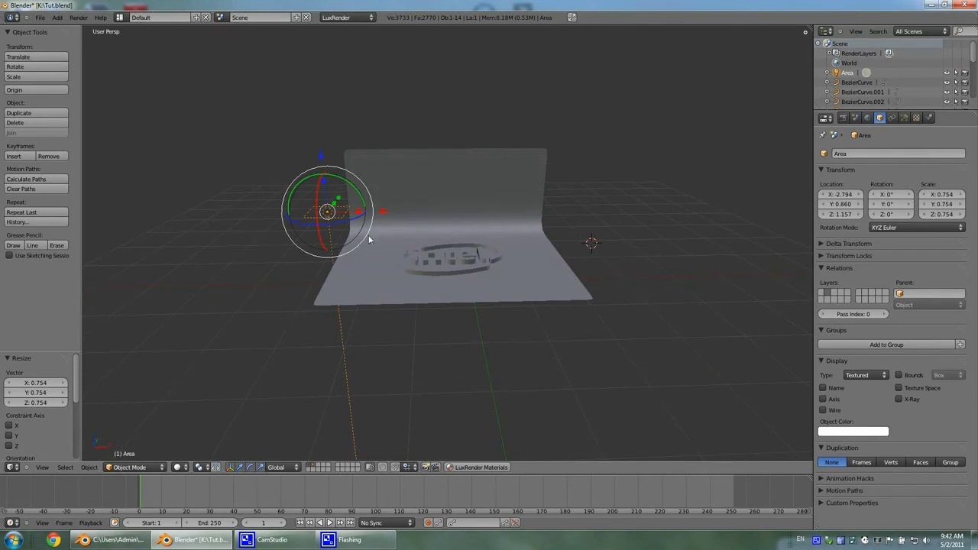
{"action": "left_click_drag", "start_coordinate": [355, 192], "coordinate": [313, 168]}
{"action": "key", "text": "g"}
{"action": "key", "text": "x"}
{"action": "left_click", "coordinate": [414, 219]}
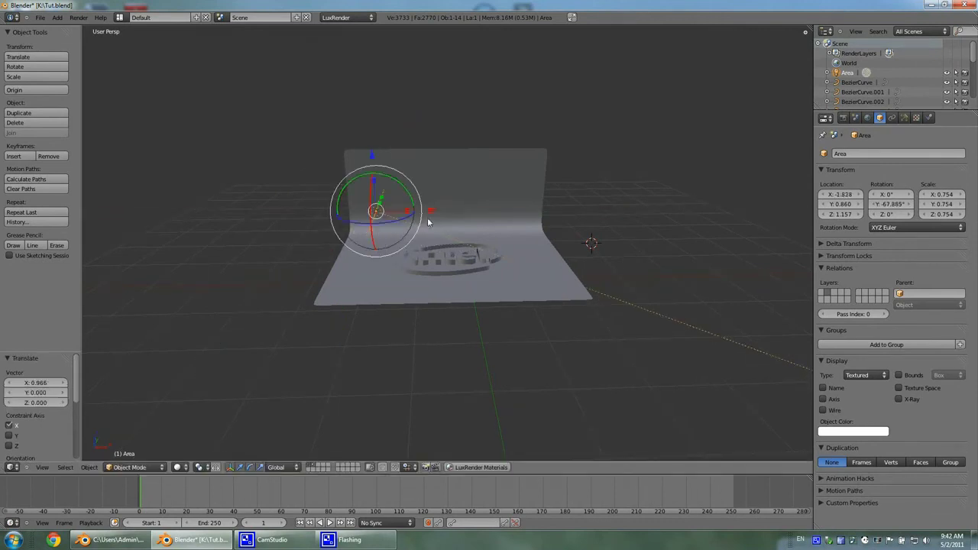
- Refine the lamp's aim at the logo by moving it to about X -2.16 and rotating it about Y to roughly -60.3°
{"action": "key", "text": "r"}
{"action": "key", "text": "y"}
{"action": "left_click", "coordinate": [412, 192]}
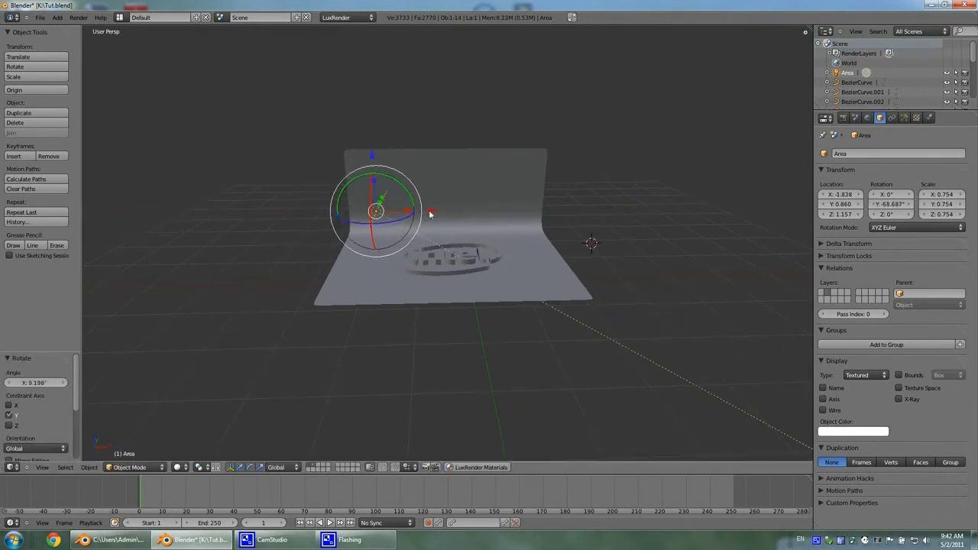
{"action": "key", "text": "g"}
{"action": "key", "text": "x"}
{"action": "left_click", "coordinate": [400, 215]}
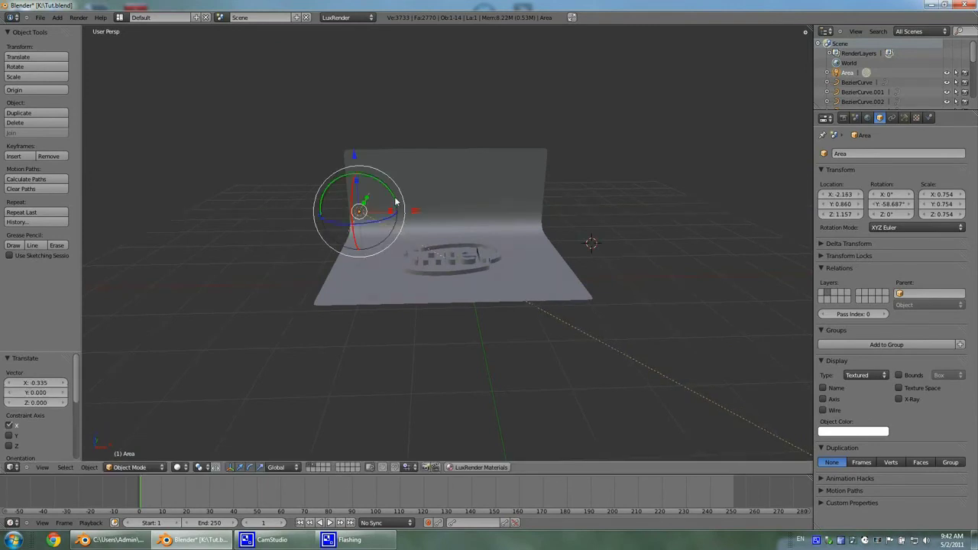
{"action": "key", "text": "r"}
{"action": "key", "text": "y"}
{"action": "left_click", "coordinate": [394, 199]}
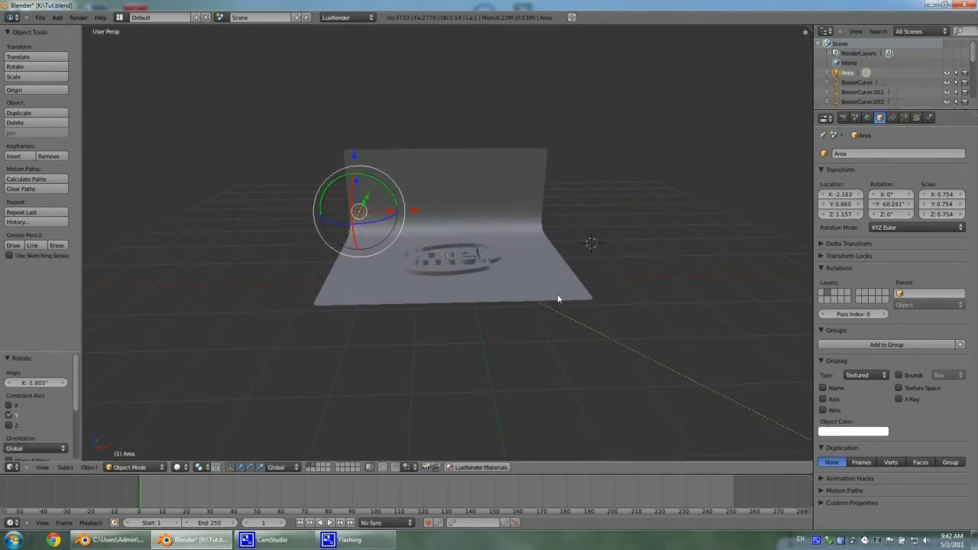
- Duplicate the area lamp to the backdrop's opposite side at about X 1.90 and rotate the copy about Y to roughly -294.6°
{"action": "middle_click_drag", "start_coordinate": [556, 293], "coordinate": [535, 304]}
{"action": "key", "text": "shift+d"}
{"action": "right_click", "coordinate": [534, 305]}
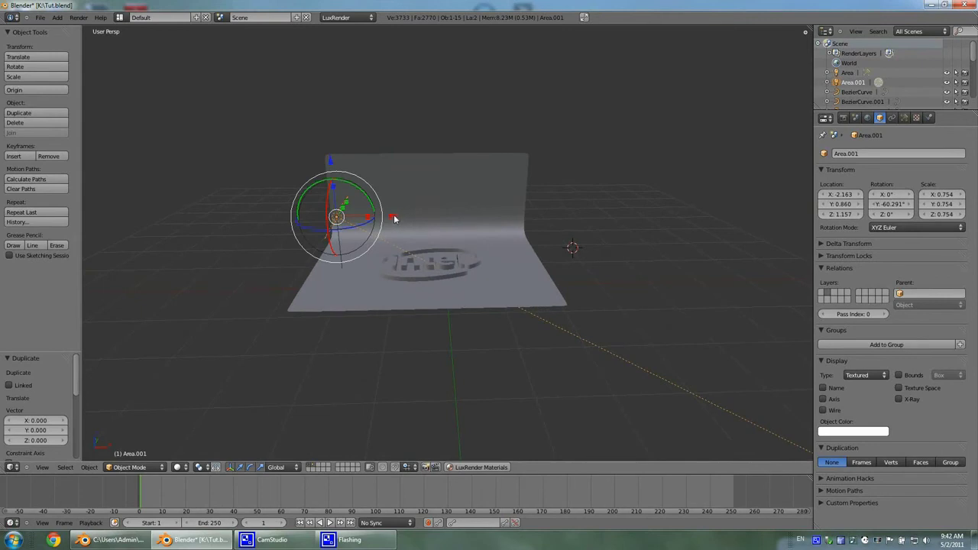
{"action": "key", "text": "g"}
{"action": "key", "text": "x"}
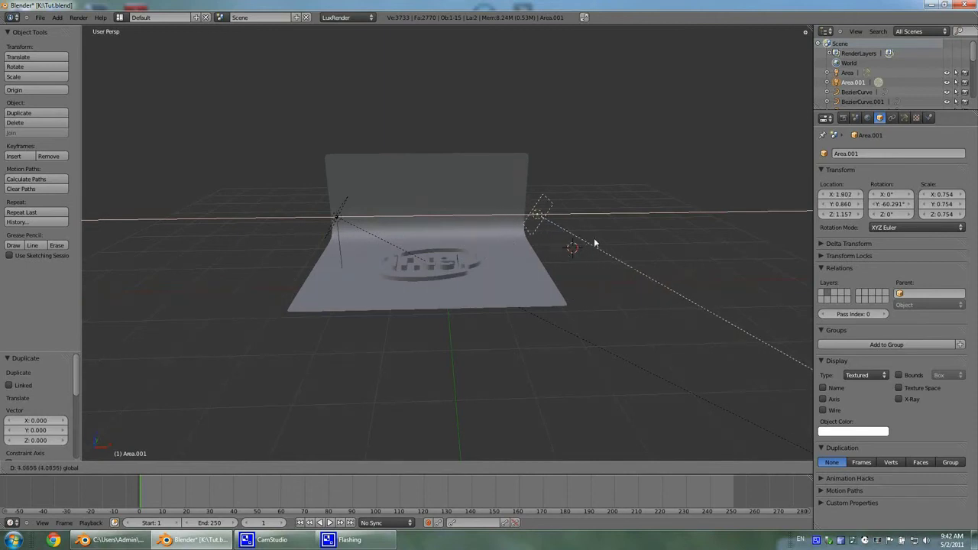
{"action": "left_click", "coordinate": [593, 243]}
{"action": "left_click_drag", "start_coordinate": [569, 193], "coordinate": [533, 292]}
{"action": "middle_click_drag", "start_coordinate": [533, 291], "coordinate": [436, 341]}
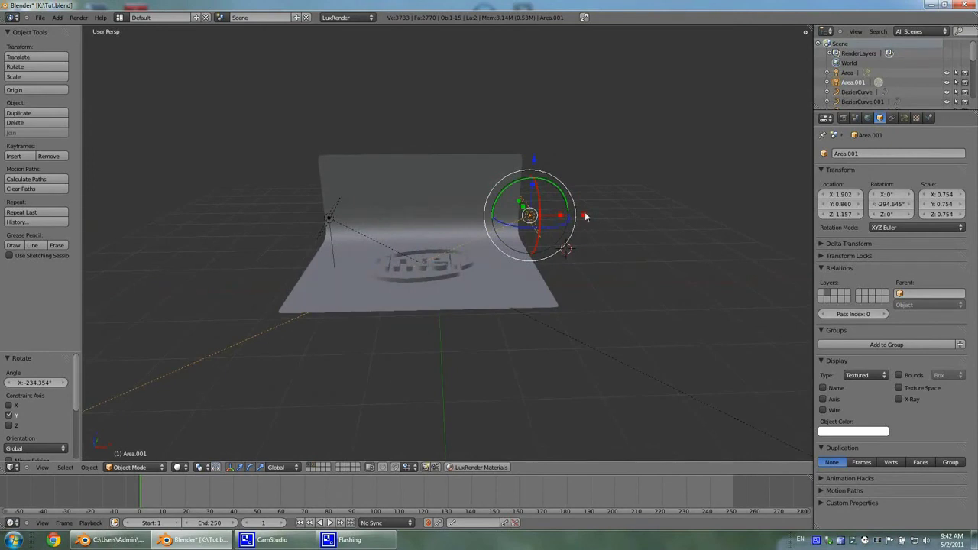
- Select the first area lamp and examine its X location in the transform properties
{"action": "right_click", "coordinate": [329, 223]}
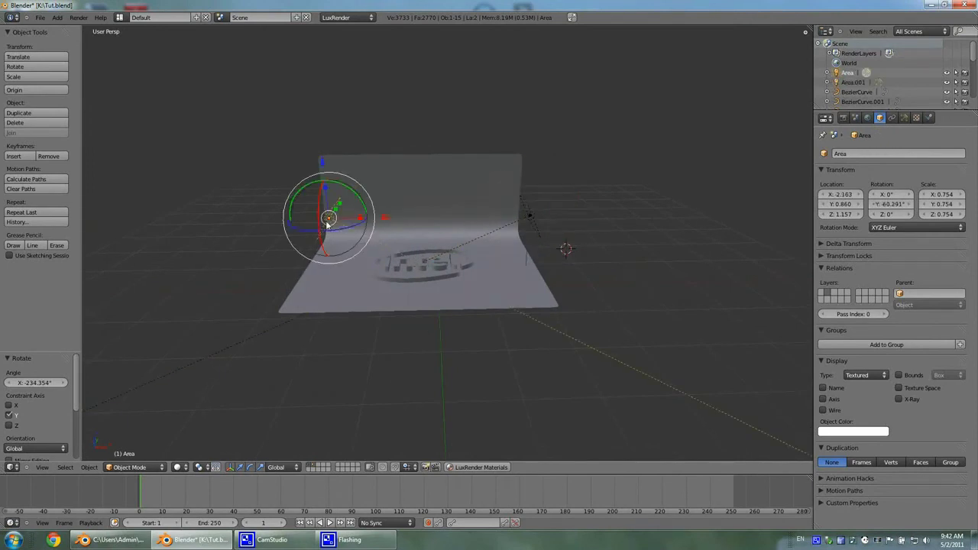
{"action": "key", "text": "n"}
{"action": "scroll", "coordinate": [779, 167], "scroll_direction": "down", "scroll_amount": 5}
{"action": "scroll", "coordinate": [779, 167], "scroll_direction": "up", "scroll_amount": 5}
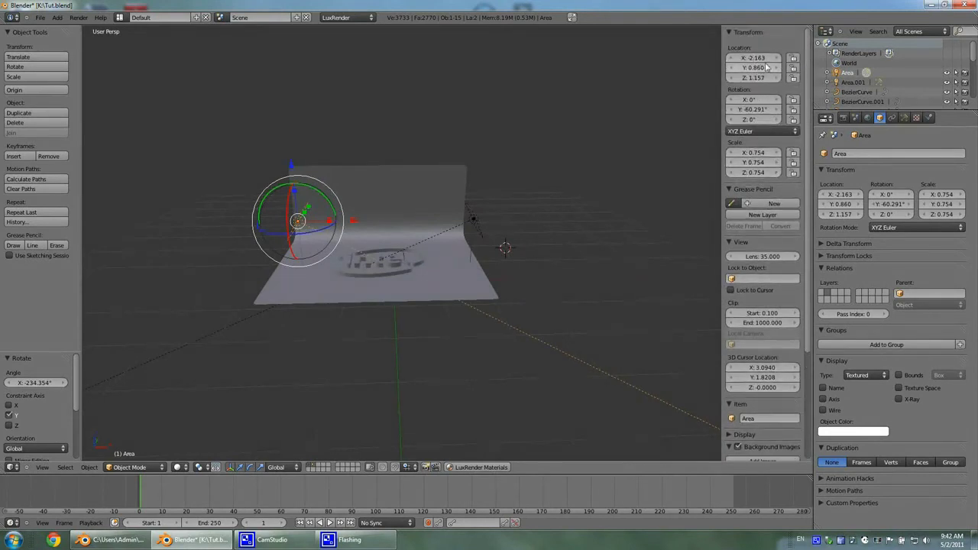
{"action": "left_click", "coordinate": [760, 57]}
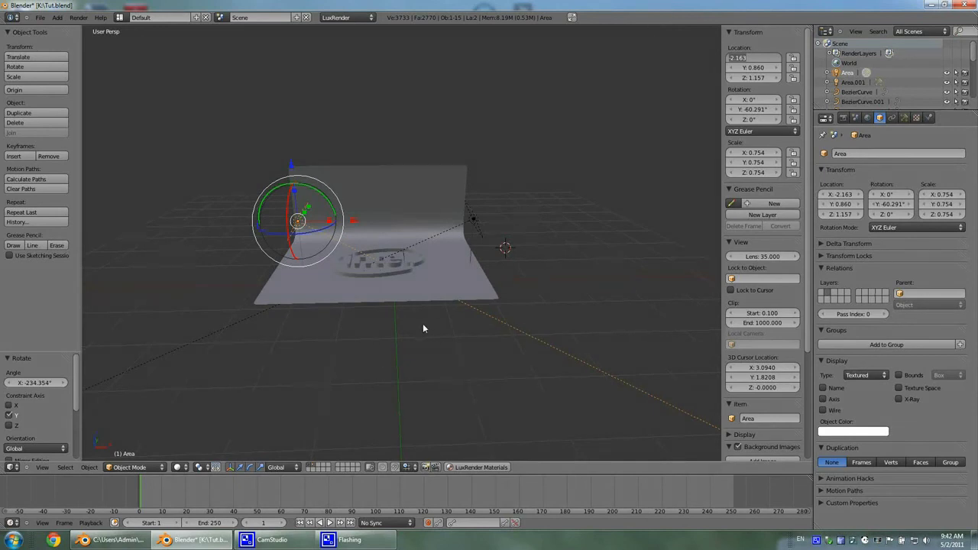
{"action": "key", "text": "Return"}
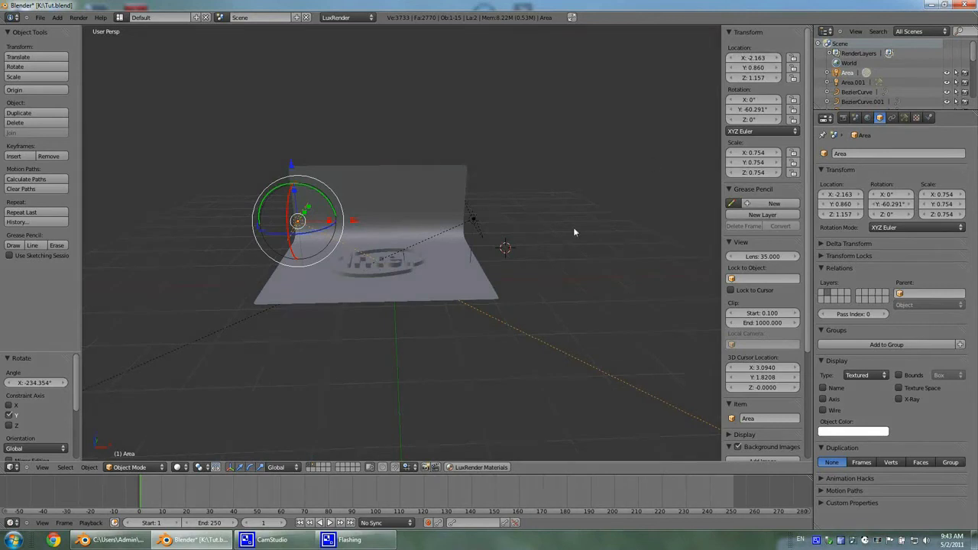
- Move the duplicated lamp to about X 1.40, rotate it about Y to roughly -299.9°, and hide the transform properties
{"action": "right_click", "coordinate": [472, 219]}
{"action": "key", "text": "g"}
{"action": "key", "text": "x"}
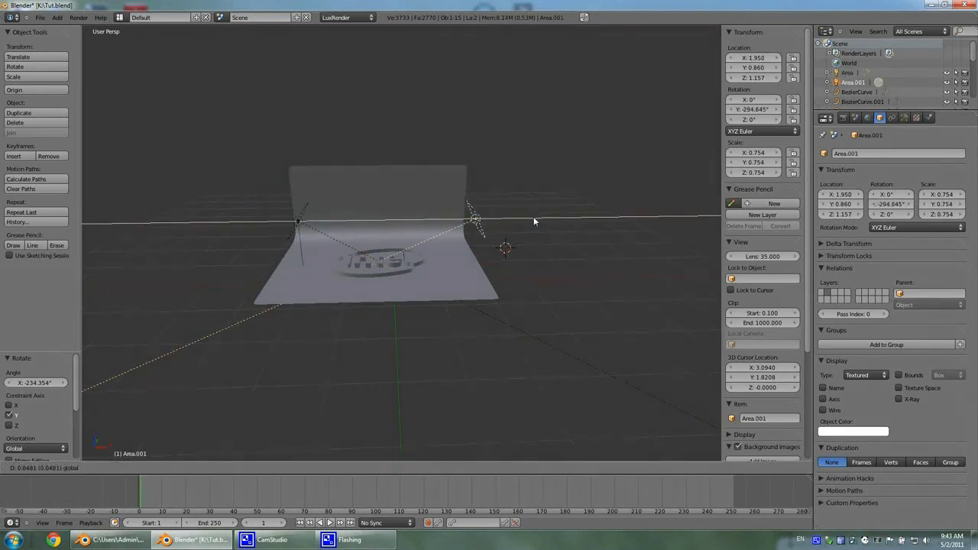
{"action": "left_click", "coordinate": [504, 219]}
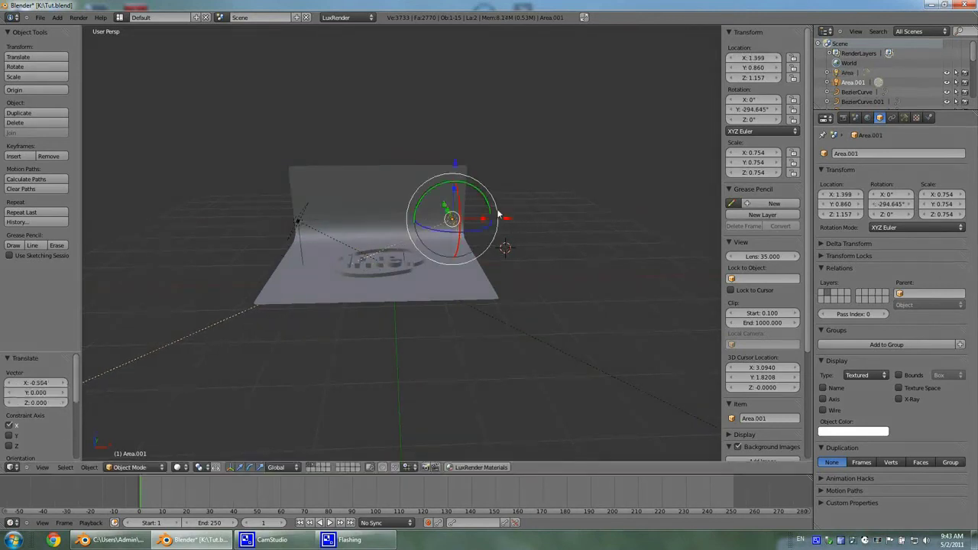
{"action": "key", "text": "r"}
{"action": "key", "text": "y"}
{"action": "left_click", "coordinate": [476, 206]}
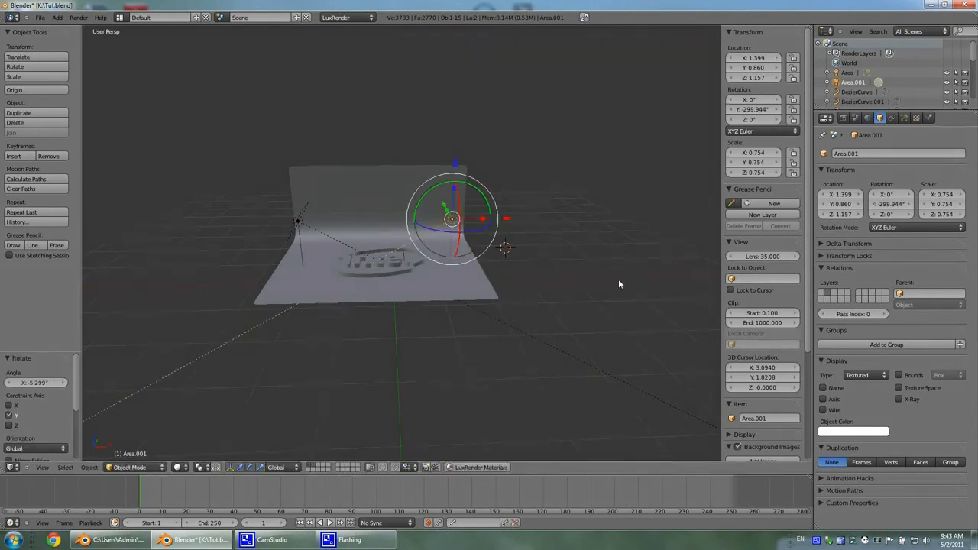
{"action": "key", "text": "n"}
- Add a third area lamp to the scene
{"action": "middle_click_drag", "start_coordinate": [586, 290], "coordinate": [593, 332]}
{"action": "key", "text": "shift+a"}
{"action": "mouse_move", "coordinate": [596, 318]}
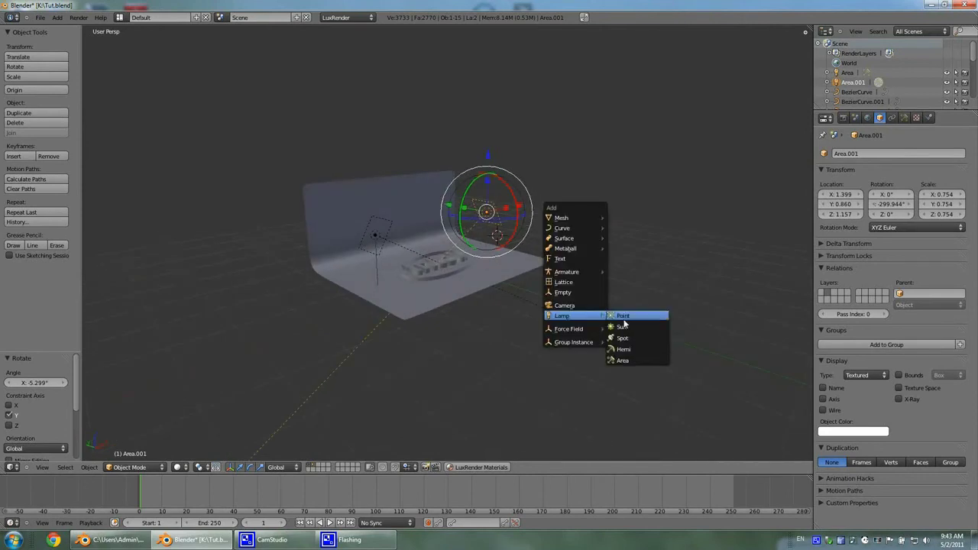
{"action": "left_click", "coordinate": [637, 360]}
- Position the third area lamp above the logo at about X -0.01, Y 0.00, Z 1.53
{"action": "middle_click_drag", "start_coordinate": [588, 273], "coordinate": [518, 305]}
{"action": "left_click_drag", "start_coordinate": [542, 280], "coordinate": [371, 346]}
{"action": "middle_click_drag", "start_coordinate": [423, 384], "coordinate": [425, 336]}
{"action": "mouse_move", "coordinate": [446, 314]}
{"action": "left_mouse_down"}
{"action": "mouse_move", "coordinate": [454, 318]}
{"action": "mouse_move", "coordinate": [437, 313]}
{"action": "left_mouse_up"}
{"action": "left_click_drag", "start_coordinate": [378, 262], "coordinate": [382, 197]}
{"action": "middle_click_drag", "start_coordinate": [408, 277], "coordinate": [468, 245]}
{"action": "left_click_drag", "start_coordinate": [451, 231], "coordinate": [507, 237]}
{"action": "middle_click_drag", "start_coordinate": [507, 237], "coordinate": [611, 286]}
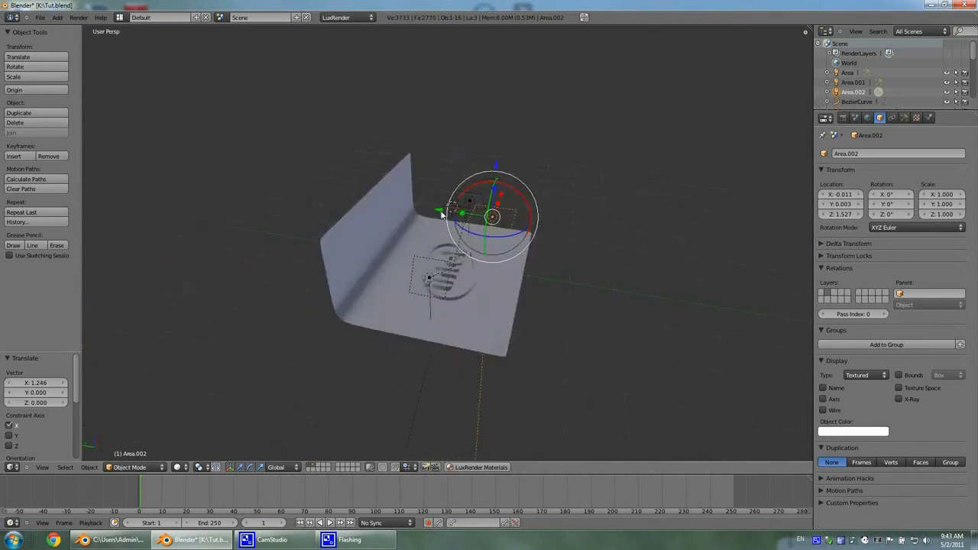
- Move the third area lamp to about Y -1.88 and reshape it into a strip scaled about 3.30 in X and 0.27 in Y
{"action": "left_click_drag", "start_coordinate": [444, 216], "coordinate": [523, 240]}
{"action": "middle_click_drag", "start_coordinate": [523, 239], "coordinate": [548, 240]}
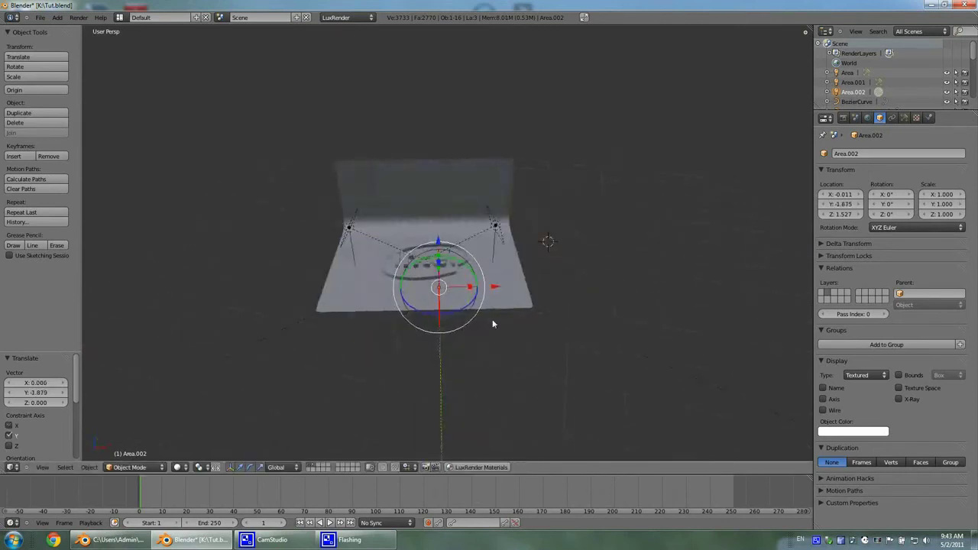
{"action": "middle_click_drag", "start_coordinate": [513, 338], "coordinate": [479, 273]}
{"action": "key", "text": "s"}
{"action": "key", "text": "y"}
{"action": "left_click", "coordinate": [558, 209]}
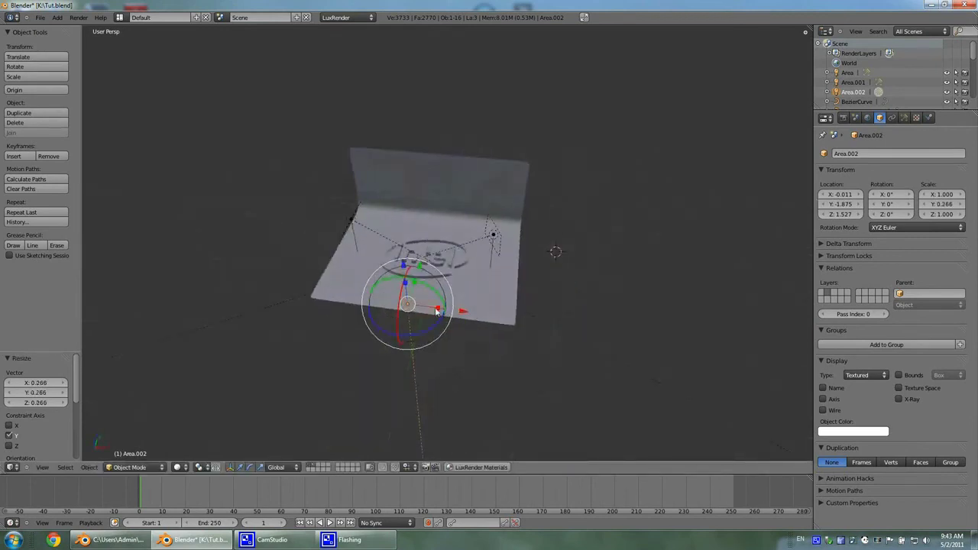
{"action": "key", "text": "s"}
{"action": "key", "text": "x"}
{"action": "left_click", "coordinate": [502, 323]}
- Tilt the strip lamp to about 54° around X and bring it closer to the logo at about Y -0.88
{"action": "middle_click_drag", "start_coordinate": [514, 298], "coordinate": [427, 269]}
{"action": "key", "text": "r"}
{"action": "key", "text": "x"}
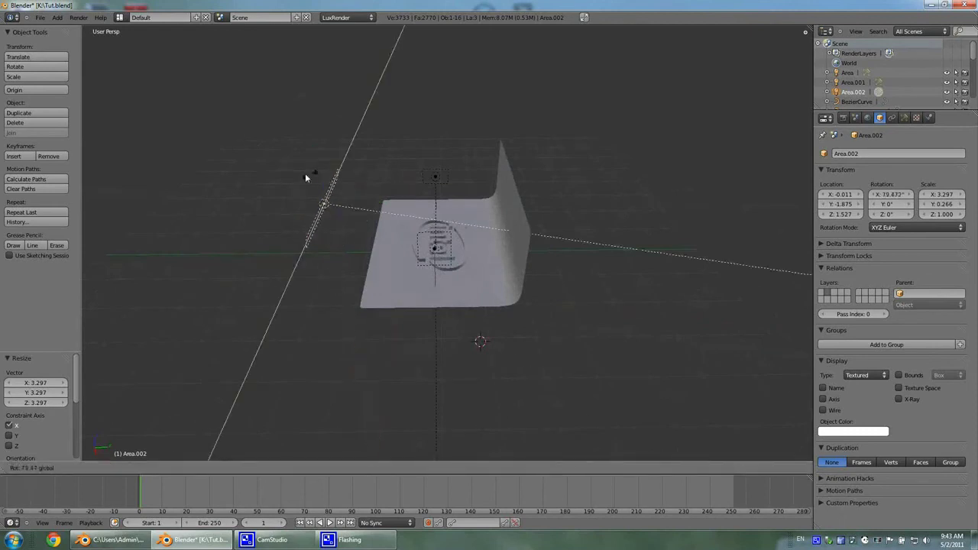
{"action": "left_click", "coordinate": [321, 186]}
{"action": "key", "text": "g"}
{"action": "key", "text": "y"}
{"action": "left_click", "coordinate": [404, 192]}
{"action": "key", "text": "r"}
{"action": "key", "text": "x"}
{"action": "left_click", "coordinate": [409, 222]}
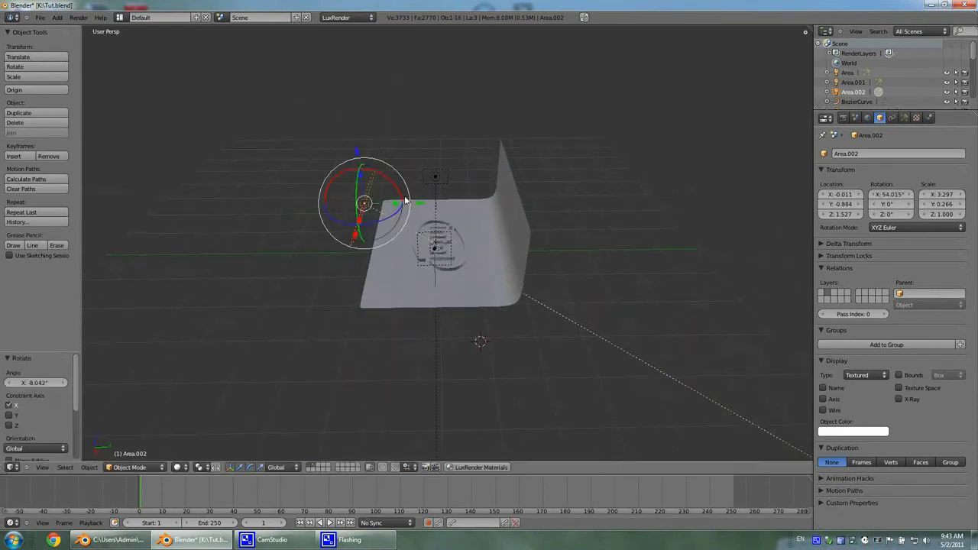
- Enlarge the strip lamp to a scale of about 4.24 in X, 0.30 in Y and 1.08 in Z
{"action": "middle_click_drag", "start_coordinate": [419, 264], "coordinate": [538, 305]}
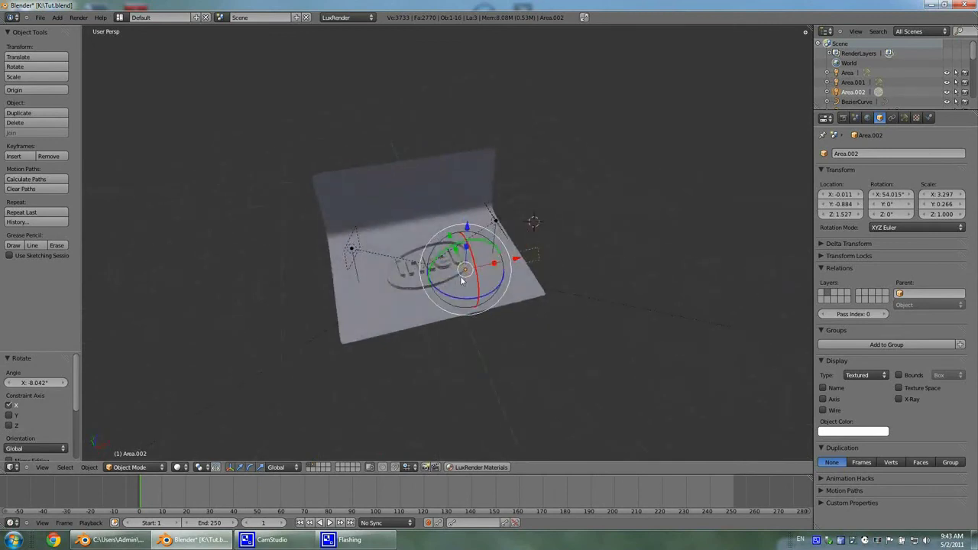
{"action": "key", "text": "s"}
{"action": "key", "text": "x"}
{"action": "left_click", "coordinate": [464, 247]}
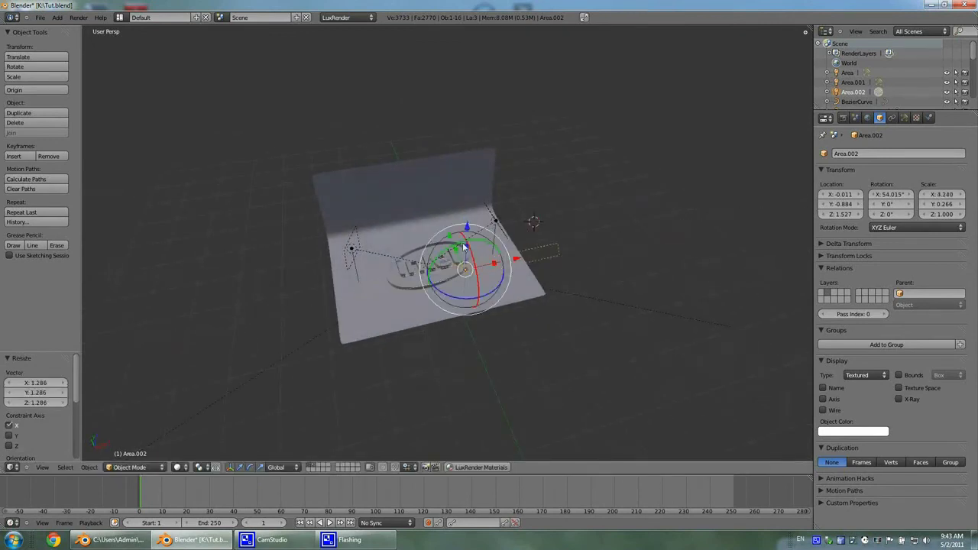
{"action": "key", "text": "s"}
{"action": "key", "text": "z"}
{"action": "left_click", "coordinate": [558, 333]}
- Add a fourth area lamp to the scene
{"action": "middle_click_drag", "start_coordinate": [558, 333], "coordinate": [607, 350]}
{"action": "middle_click_drag", "start_coordinate": [555, 312], "coordinate": [563, 380]}
{"action": "key", "text": "shift+a"}
{"action": "mouse_move", "coordinate": [563, 379]}
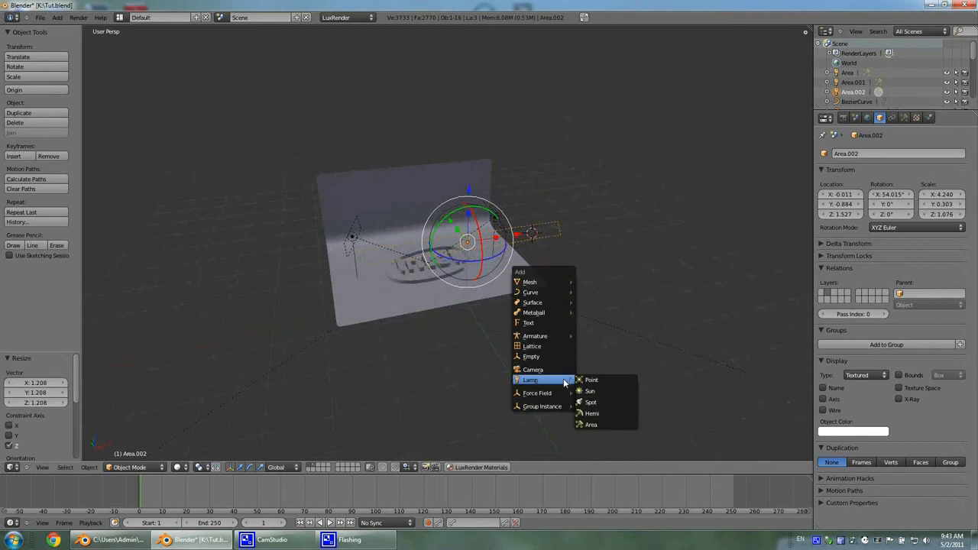
{"action": "left_click", "coordinate": [611, 422]}
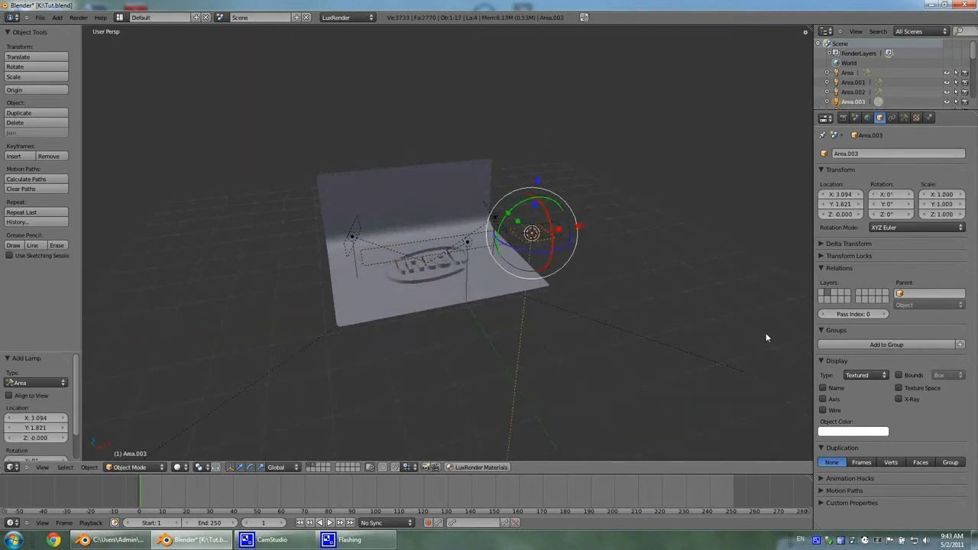
- Assign the new area lamp to a light group named Blue Light
{"action": "left_click", "coordinate": [904, 118]}
{"action": "left_click", "coordinate": [909, 221]}
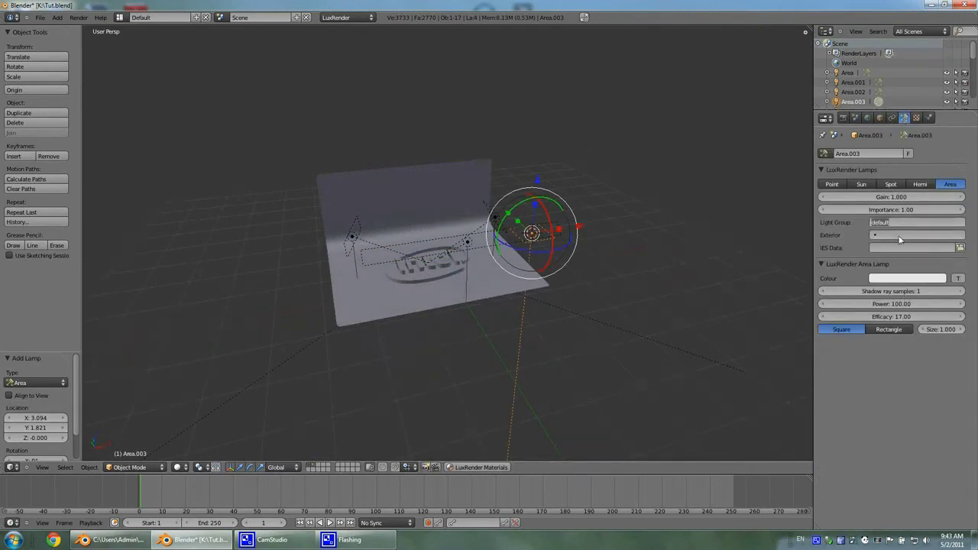
{"action": "type", "text": "Blue Light"}
{"action": "key", "text": "Return"}
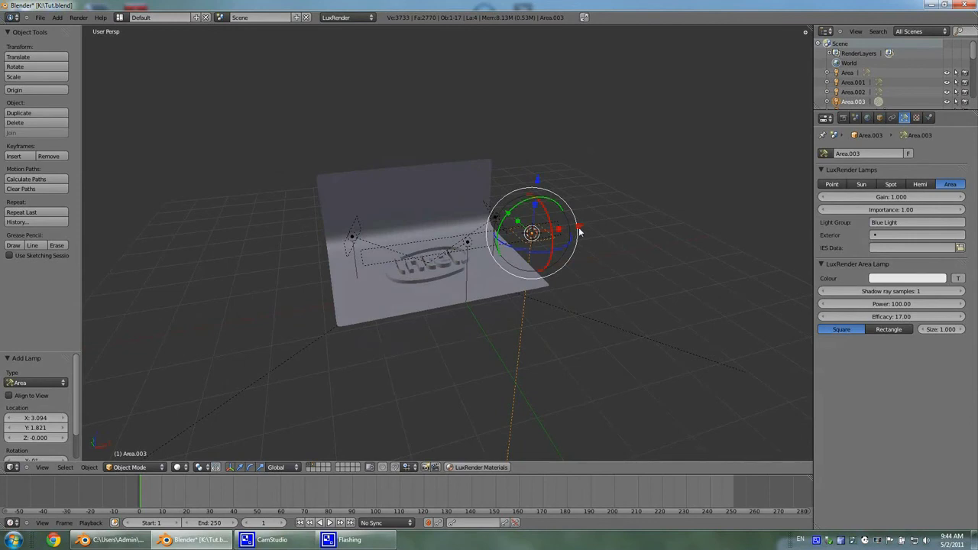
- Move the Blue Light lamp along the X, Y and Z axes to a raised position above the backdrop behind the logo
{"action": "left_click_drag", "start_coordinate": [580, 231], "coordinate": [485, 243]}
{"action": "left_click_drag", "start_coordinate": [419, 230], "coordinate": [400, 195]}
{"action": "left_click_drag", "start_coordinate": [470, 217], "coordinate": [429, 211]}
{"action": "middle_click_drag", "start_coordinate": [526, 334], "coordinate": [487, 329]}
{"action": "left_click_drag", "start_coordinate": [281, 266], "coordinate": [342, 283]}
{"action": "left_click_drag", "start_coordinate": [391, 229], "coordinate": [391, 177]}
- Shrink the Blue Light lamp uniformly in several passes to a small square emitter
{"action": "middle_click_drag", "start_coordinate": [497, 247], "coordinate": [422, 272]}
{"action": "key", "text": "s"}
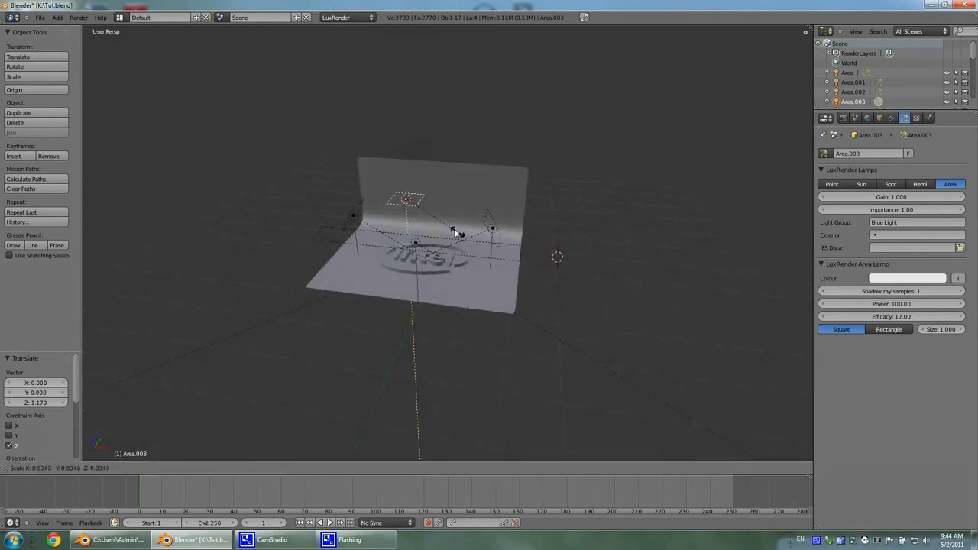
{"action": "left_click", "coordinate": [443, 218]}
{"action": "scroll", "coordinate": [476, 319], "scroll_direction": "up", "scroll_amount": 2}
{"action": "scroll", "coordinate": [459, 329], "scroll_direction": "up", "scroll_amount": 4}
{"action": "scroll", "coordinate": [458, 354], "scroll_direction": "up", "scroll_amount": 2}
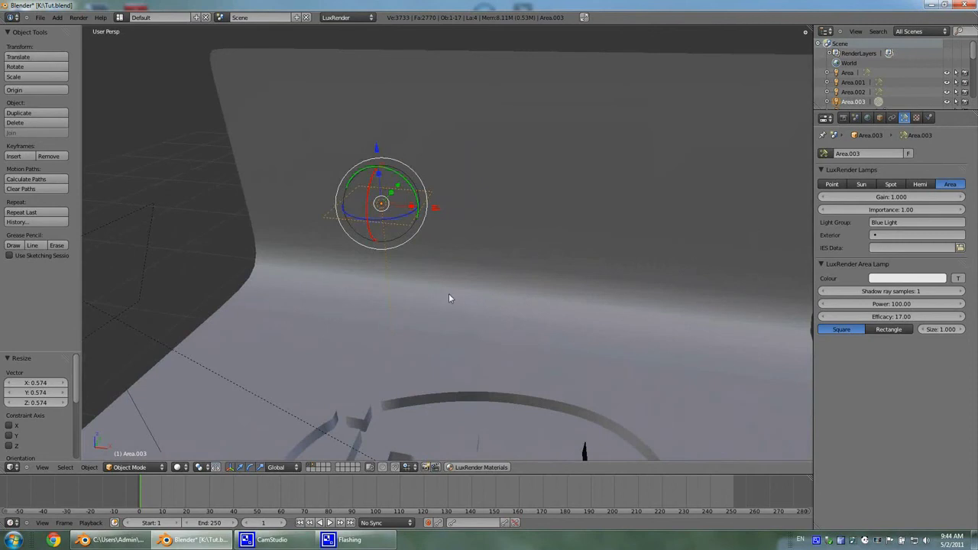
{"action": "key", "text": "s"}
{"action": "left_click", "coordinate": [412, 259]}
{"action": "key", "text": "s"}
{"action": "left_click", "coordinate": [448, 323]}
- Rotate the Blue Light lamp about -82.7° around X and 49.8° around Z, and turn it around Y to aim down toward the logo
{"action": "key", "text": "r"}
{"action": "key", "text": "x"}
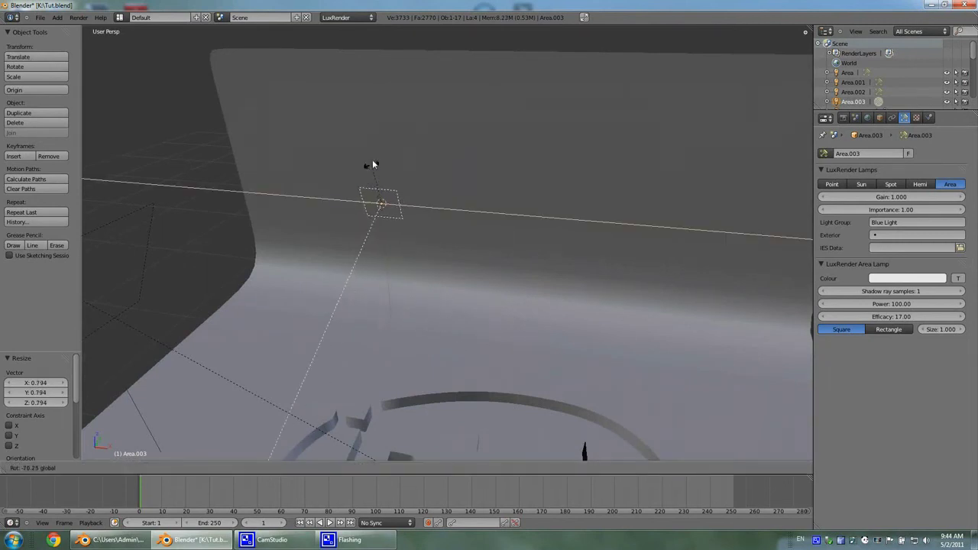
{"action": "left_click", "coordinate": [377, 134]}
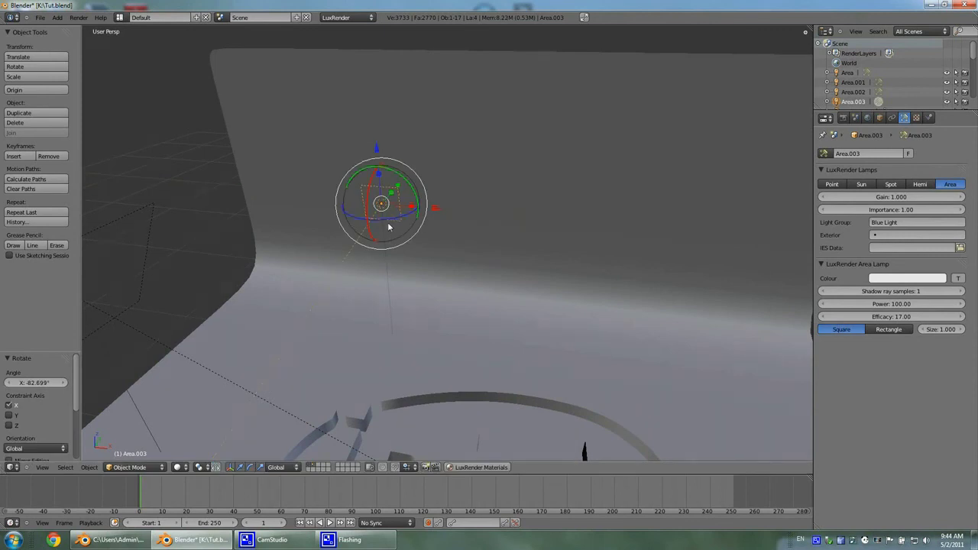
{"action": "key", "text": "r"}
{"action": "key", "text": "z"}
{"action": "left_click", "coordinate": [367, 198]}
{"action": "key", "text": "r"}
{"action": "key", "text": "y"}
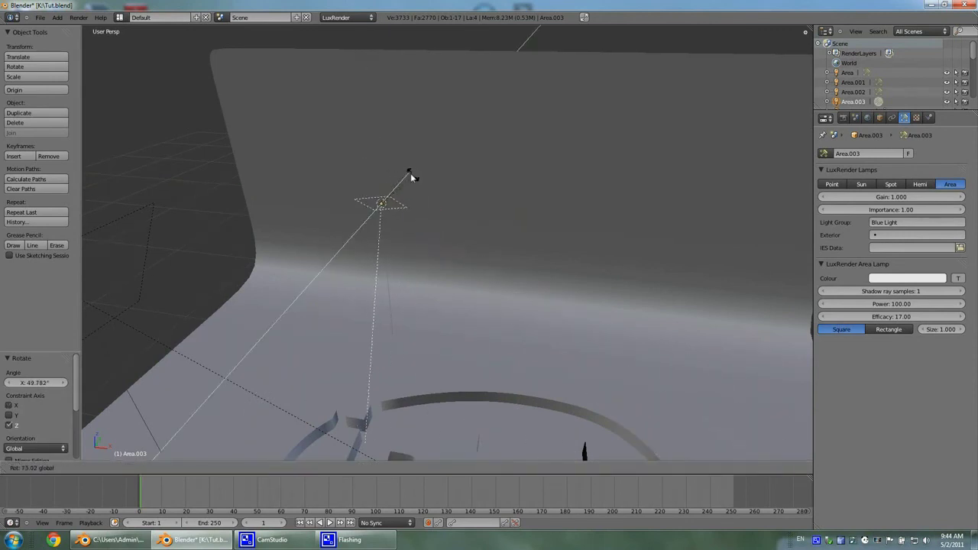
{"action": "left_click", "coordinate": [407, 175]}
- Raise the Blue Light lamp by about 0.20 in Z, shift it about -0.23 in X, and fine-tune its placement near the backdrop
{"action": "middle_click_drag", "start_coordinate": [410, 333], "coordinate": [369, 234]}
{"action": "key", "text": "g"}
{"action": "key", "text": "z"}
{"action": "left_click", "coordinate": [373, 212]}
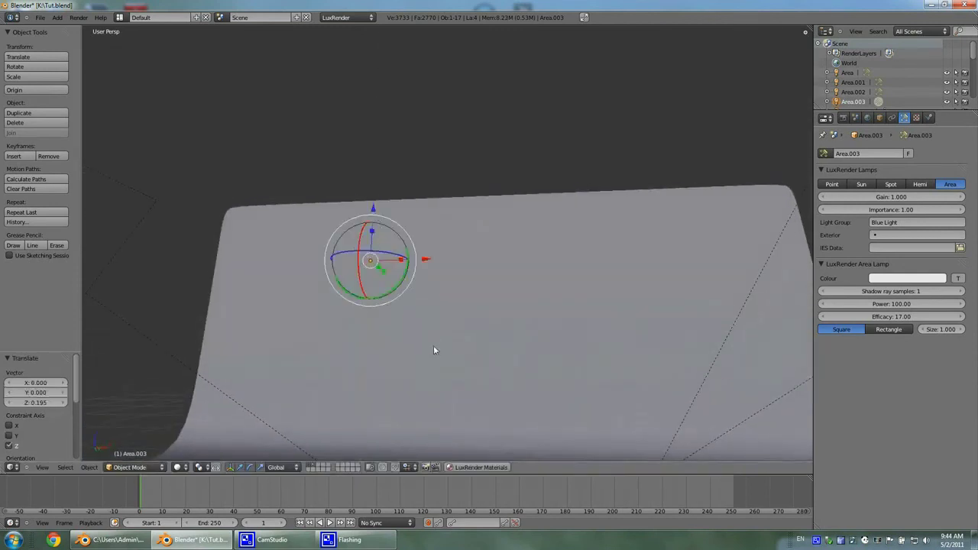
{"action": "middle_click_drag", "start_coordinate": [454, 382], "coordinate": [458, 359]}
{"action": "key", "text": "g"}
{"action": "left_click", "coordinate": [472, 224]}
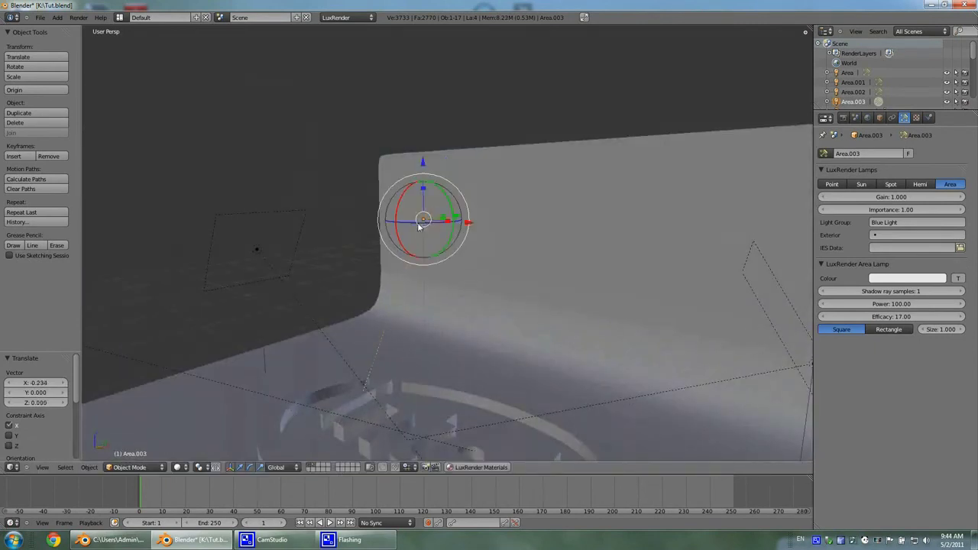
{"action": "key", "text": "g"}
{"action": "left_click", "coordinate": [425, 234]}
- Rotate the Blue Light lamp by about 20.9° around Z
{"action": "key", "text": "r"}
{"action": "key", "text": "z"}
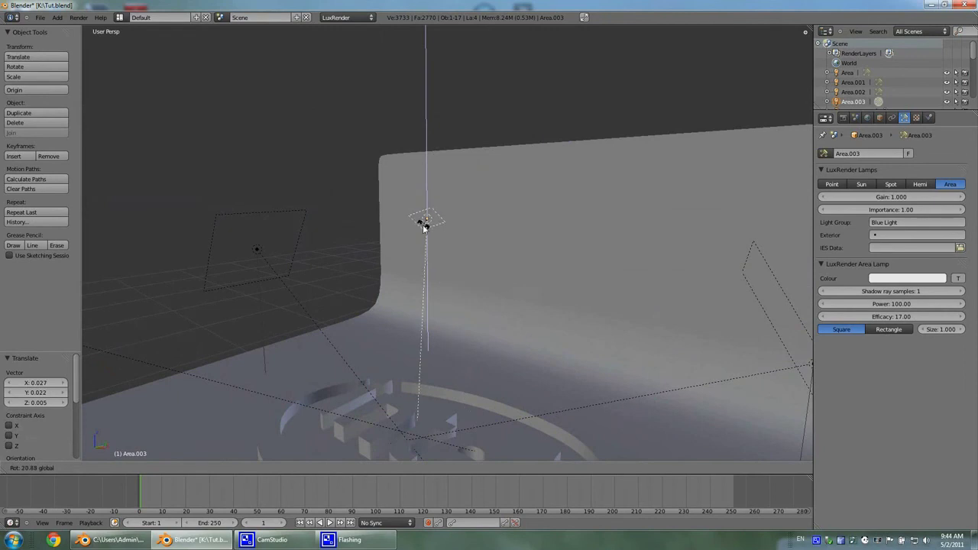
{"action": "left_click", "coordinate": [422, 221]}
- Save the scene over the existing Tut.blend file
{"action": "middle_click_drag", "start_coordinate": [504, 402], "coordinate": [587, 414]}
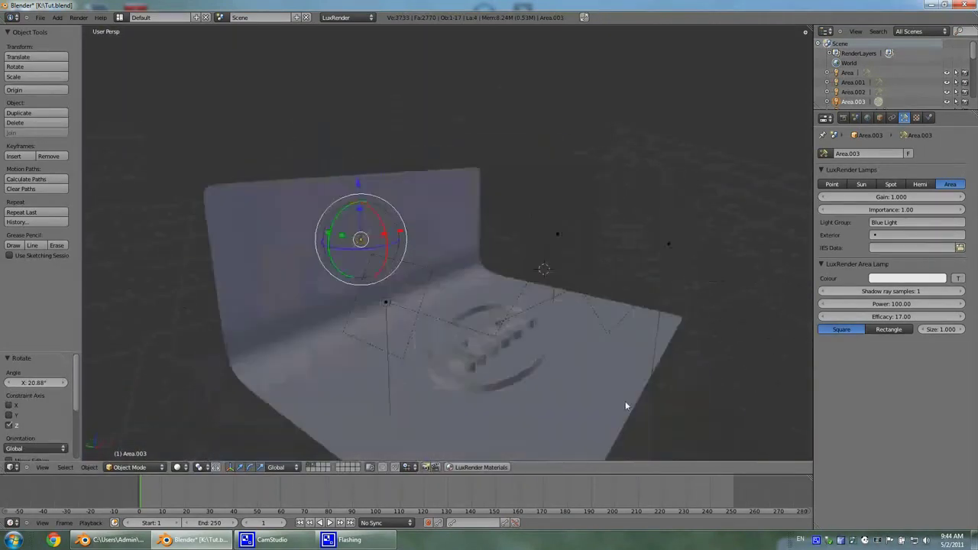
{"action": "middle_click_drag", "start_coordinate": [632, 404], "coordinate": [573, 398]}
{"action": "scroll", "coordinate": [573, 398], "scroll_direction": "down", "scroll_amount": 2}
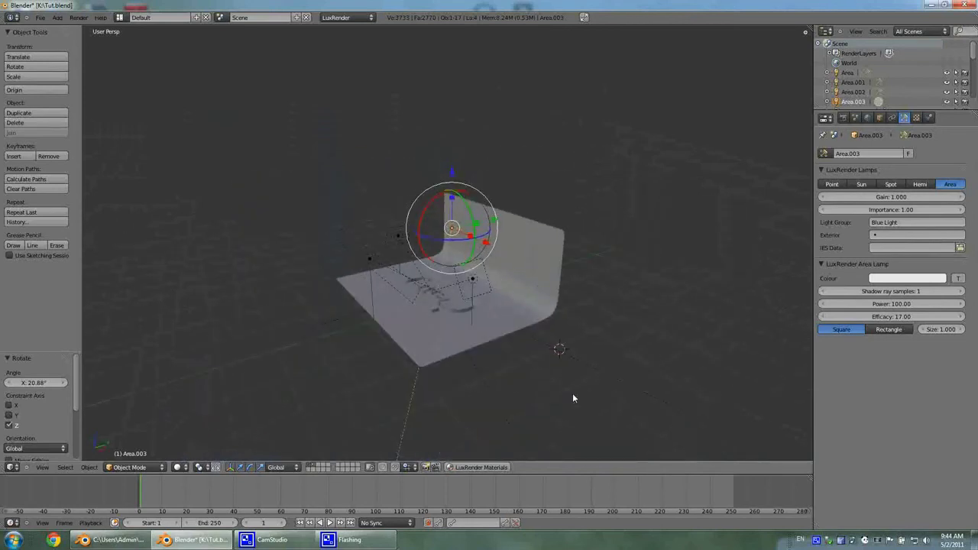
{"action": "scroll", "coordinate": [573, 392], "scroll_direction": "down", "scroll_amount": 2}
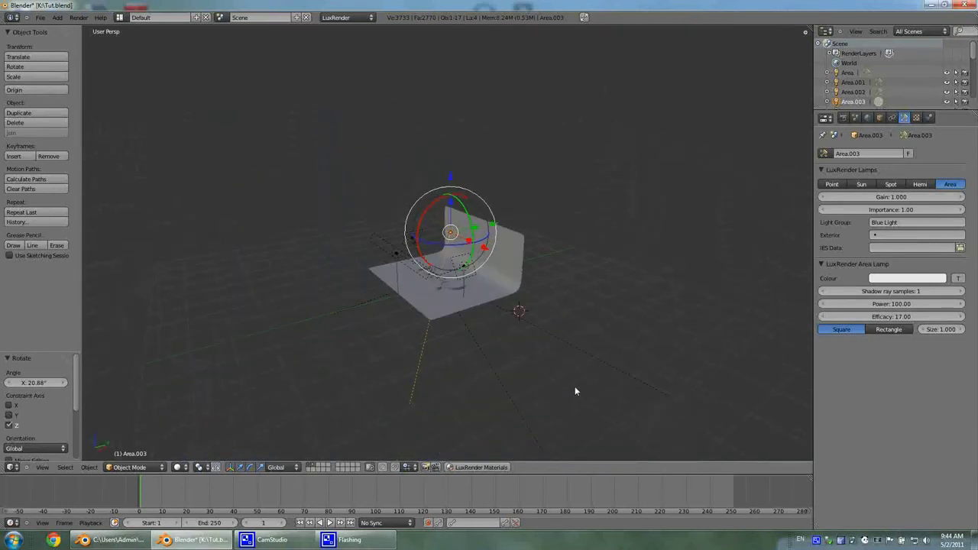
{"action": "key", "text": "ctrl+s"}
{"action": "left_click", "coordinate": [574, 387]}
- Add a hemi lamp to the scene
{"action": "middle_click_drag", "start_coordinate": [575, 388], "coordinate": [640, 395]}
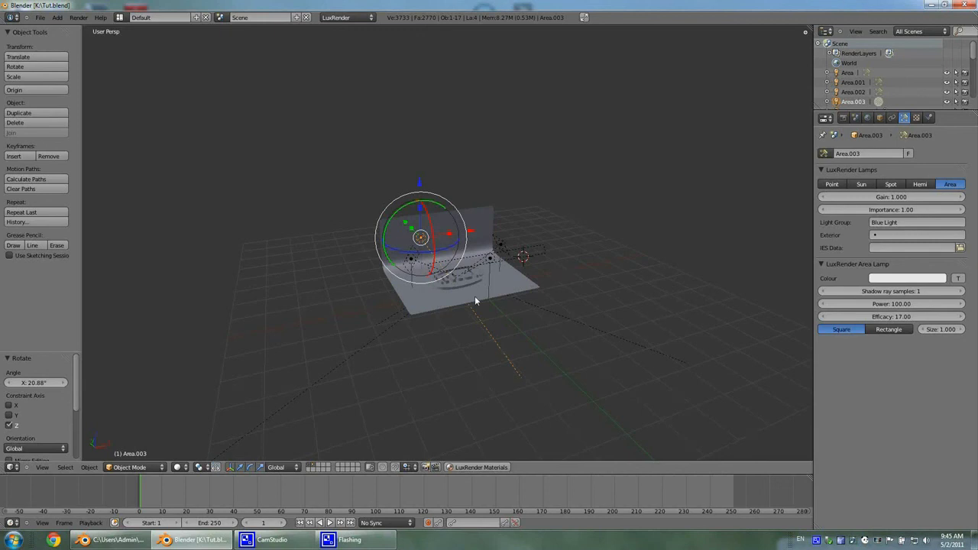
{"action": "middle_click_drag", "start_coordinate": [520, 342], "coordinate": [533, 361]}
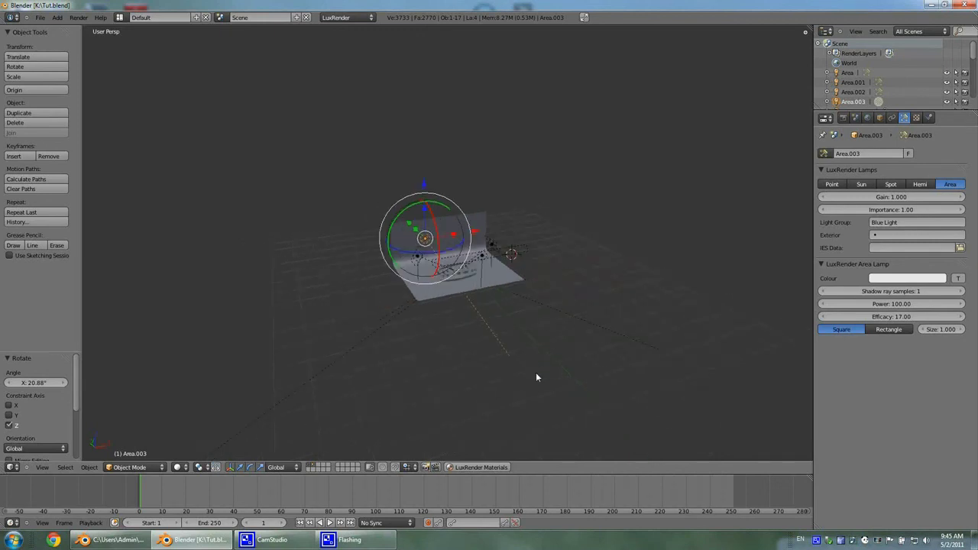
{"action": "key", "text": "shift+a"}
{"action": "mouse_move", "coordinate": [531, 365]}
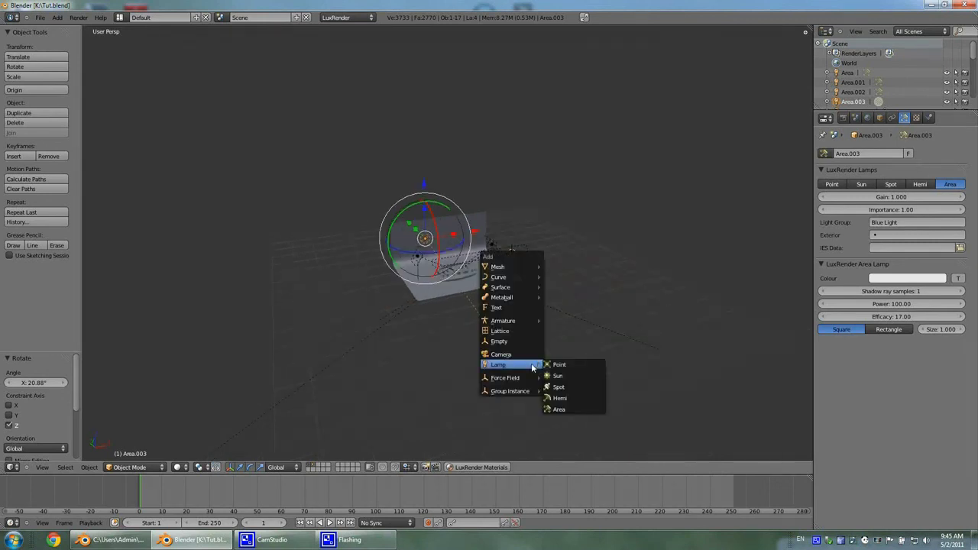
{"action": "left_click", "coordinate": [579, 399]}
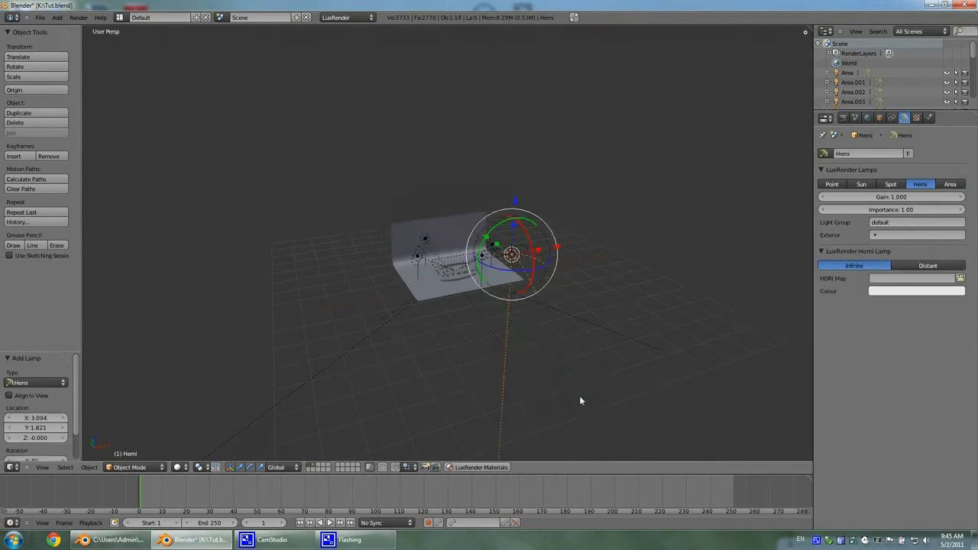
- Raise the hemi lamp by about 5.73 in Z, center it in X over the backdrop, and enlarge it to span the scene
{"action": "left_click_drag", "start_coordinate": [513, 214], "coordinate": [515, 97]}
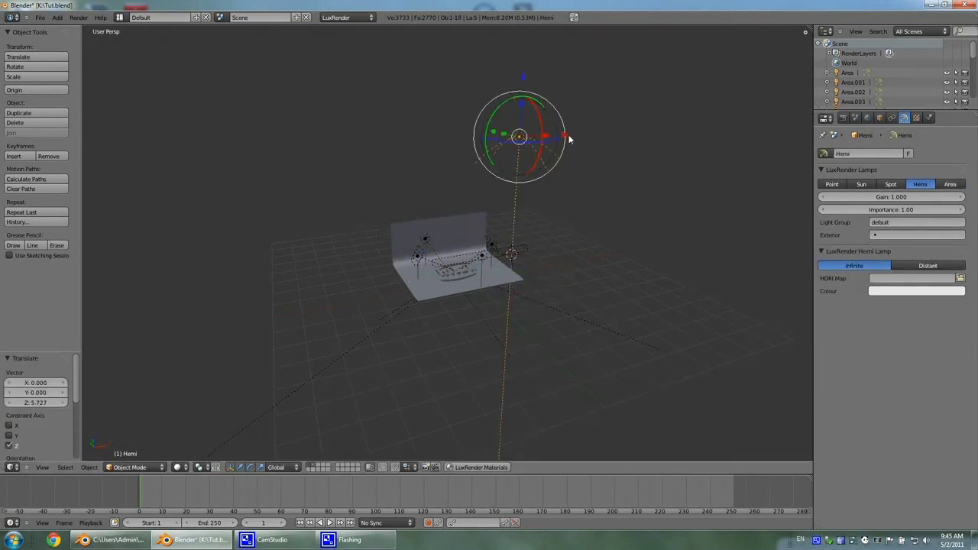
{"action": "left_click_drag", "start_coordinate": [568, 134], "coordinate": [497, 138]}
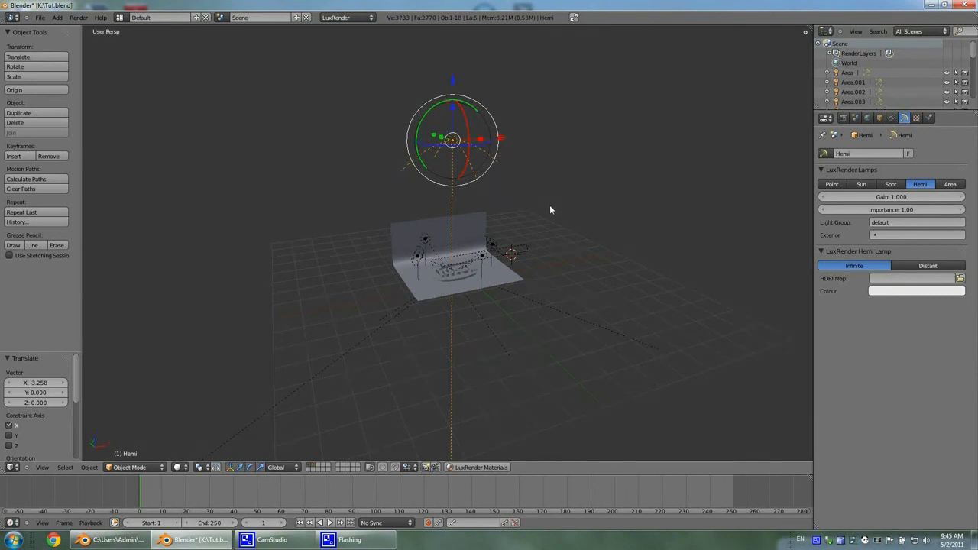
{"action": "key", "text": "s"}
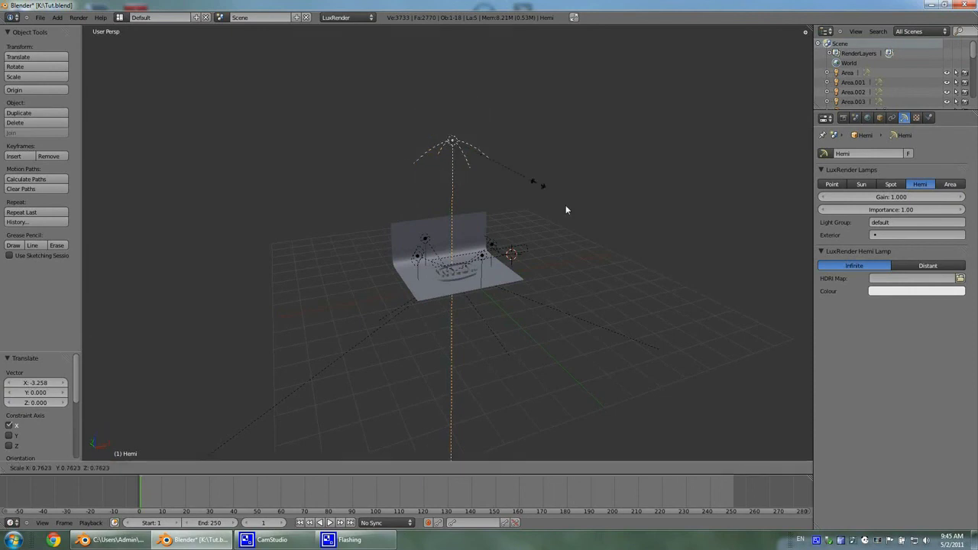
{"action": "left_click", "coordinate": [741, 350]}
{"action": "middle_click_drag", "start_coordinate": [621, 242], "coordinate": [512, 175]}
{"action": "key", "text": "g"}
{"action": "key", "text": "x"}
{"action": "left_click", "coordinate": [511, 147]}
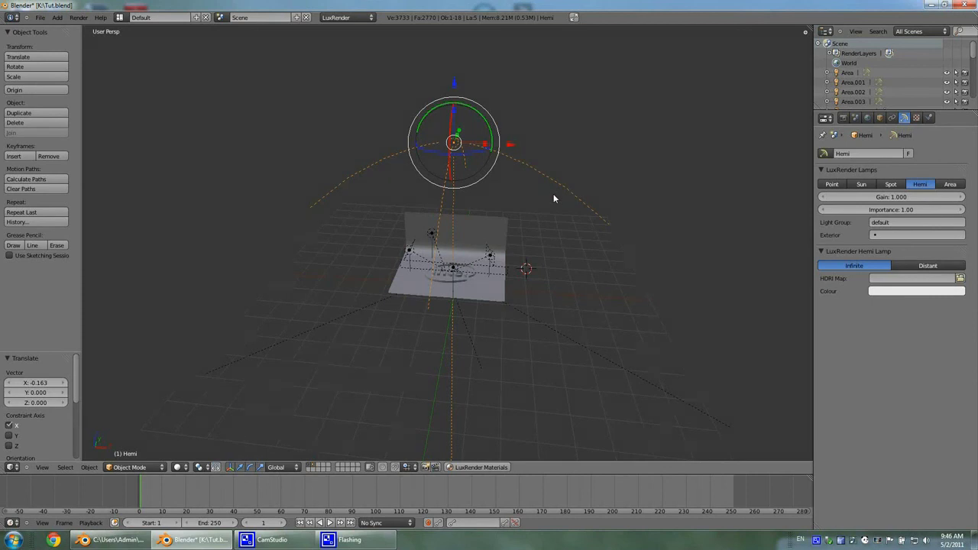
- Load 22.hdr from K:\Torrent\StudioHDR as the hemi lamp's HDRI map
{"action": "left_click", "coordinate": [959, 281]}
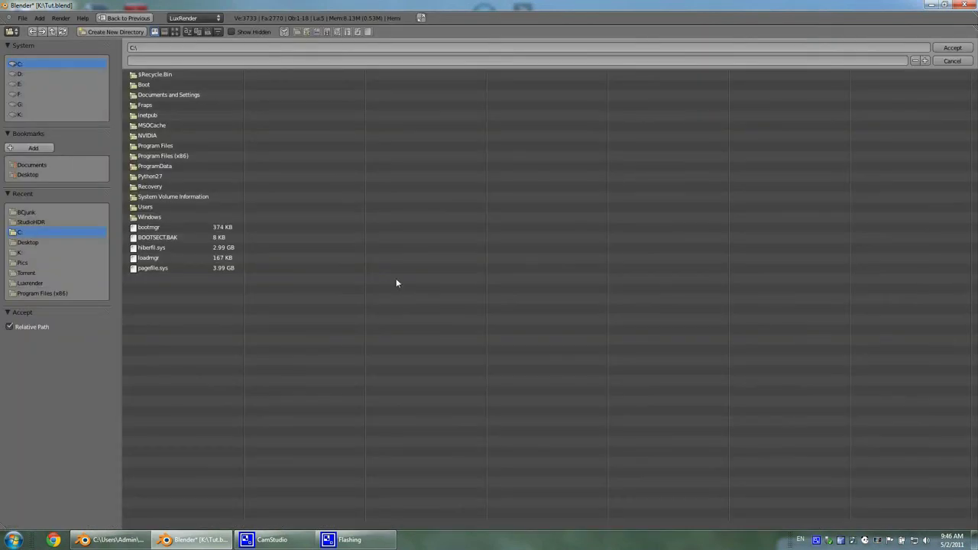
{"action": "left_click", "coordinate": [19, 114]}
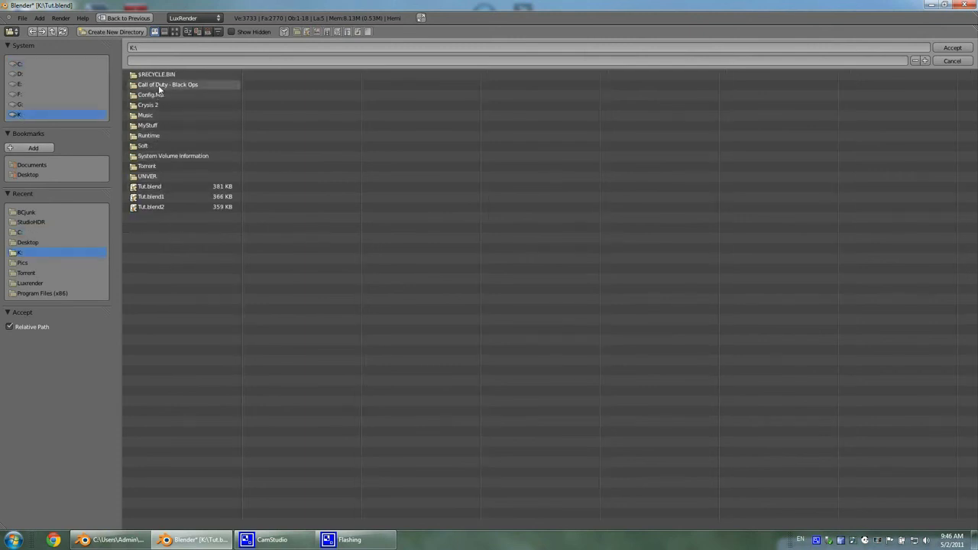
{"action": "left_click", "coordinate": [173, 169]}
{"action": "left_click", "coordinate": [163, 137]}
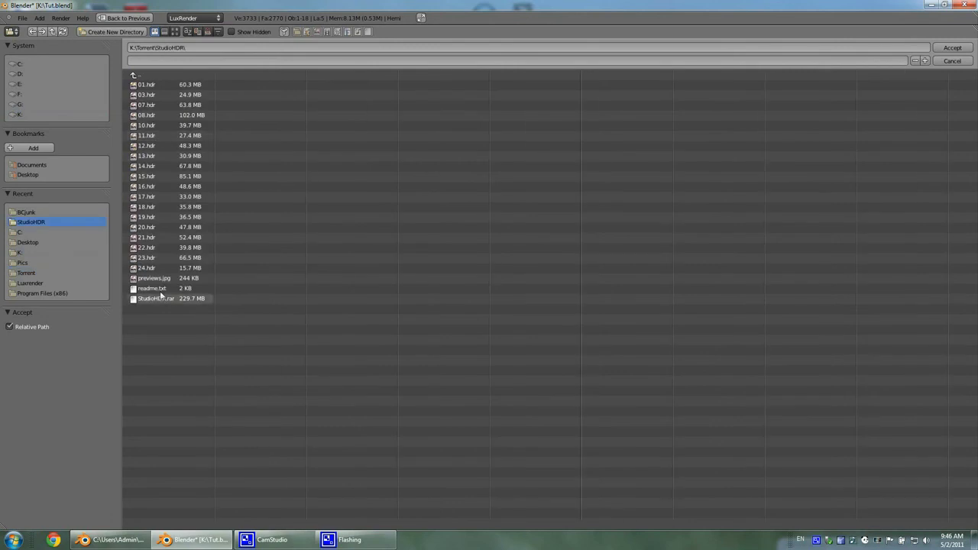
{"action": "left_click", "coordinate": [183, 247]}
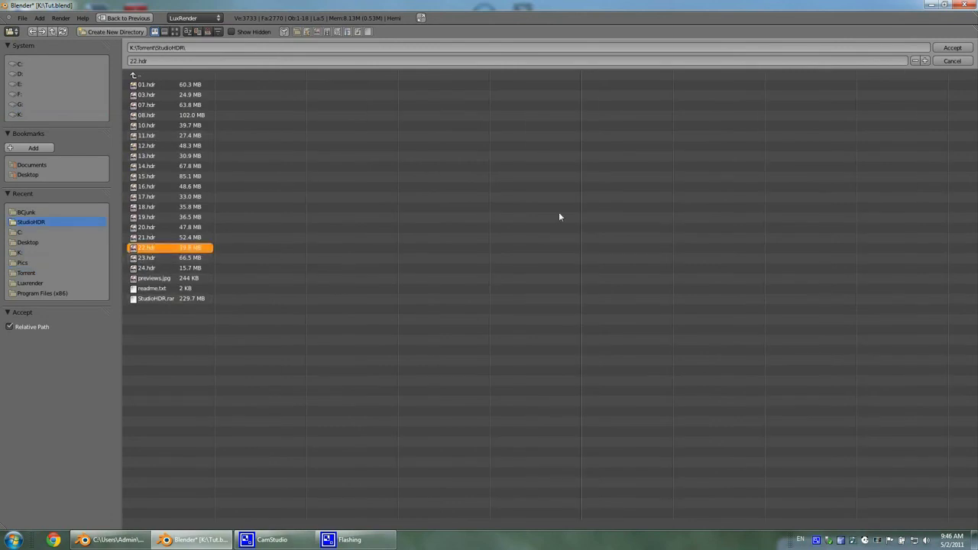
{"action": "left_click", "coordinate": [951, 47]}
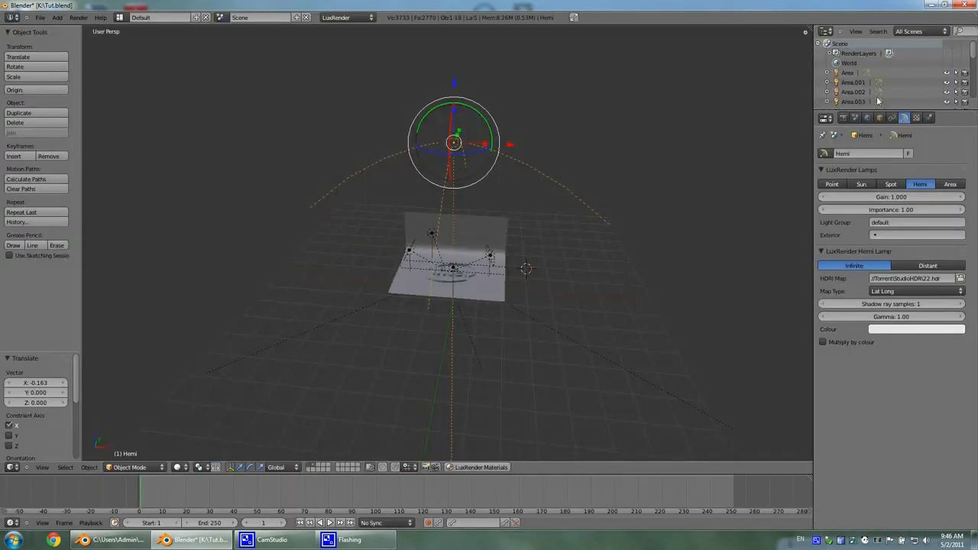
{"action": "key", "text": "r"}
{"action": "right_click", "coordinate": [525, 295]}
{"action": "scroll", "coordinate": [551, 307], "scroll_direction": "down", "scroll_amount": 2}
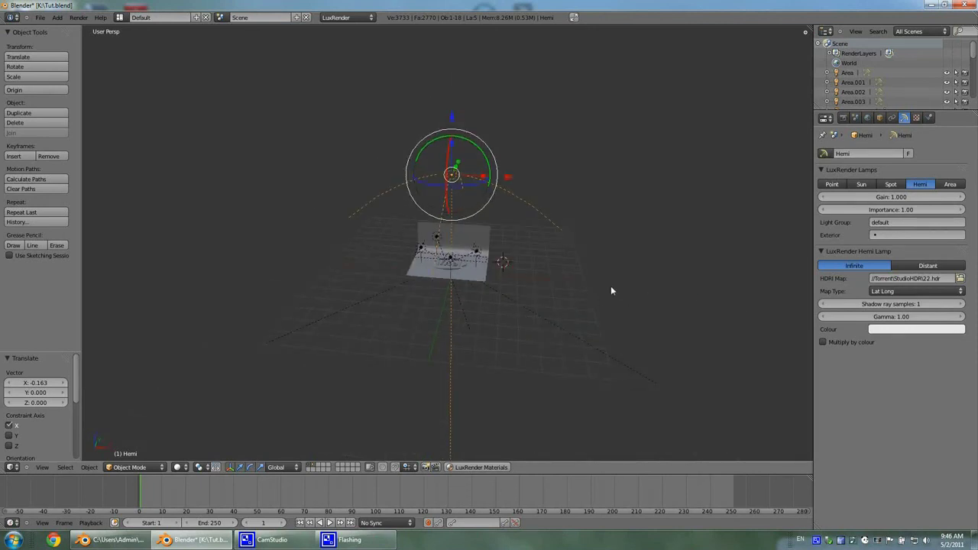
- Assign the Area.002 lamp in front of the Intel logo to a light group named Front
{"action": "middle_click_drag", "start_coordinate": [554, 292], "coordinate": [703, 283]}
{"action": "scroll", "coordinate": [600, 286], "scroll_direction": "up", "scroll_amount": 2}
{"action": "middle_click_drag", "start_coordinate": [425, 181], "coordinate": [608, 292]}
{"action": "right_click", "coordinate": [523, 259]}
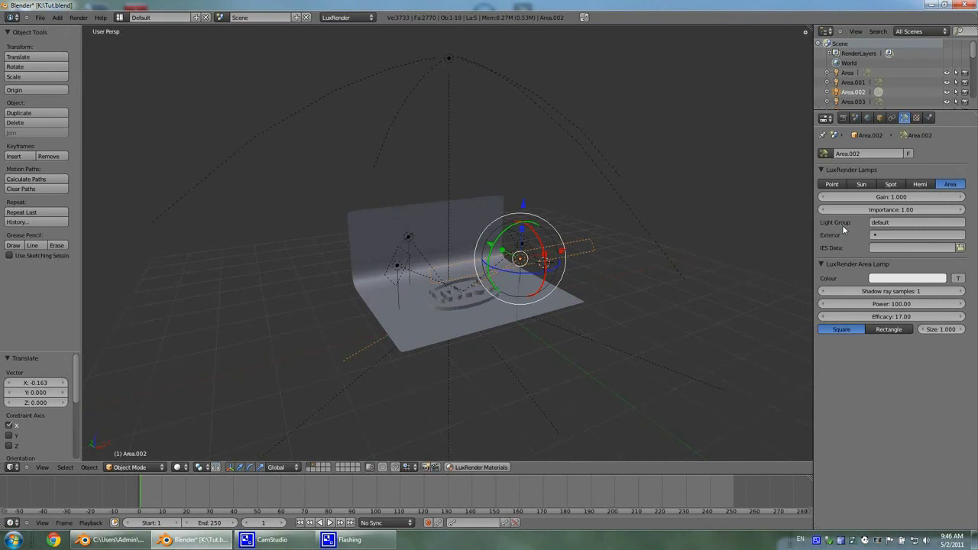
{"action": "left_click", "coordinate": [894, 224]}
{"action": "type", "text": "Front"}
{"action": "key", "text": "Return"}
- Assign the Area lamp to light group Left and the Area.001 lamp to light group Right
{"action": "right_click", "coordinate": [394, 272]}
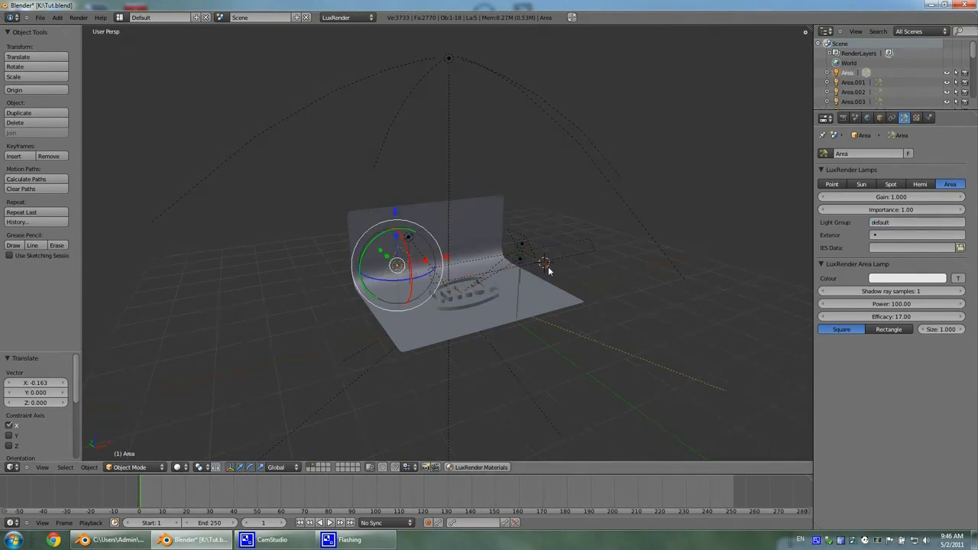
{"action": "left_click", "coordinate": [900, 223]}
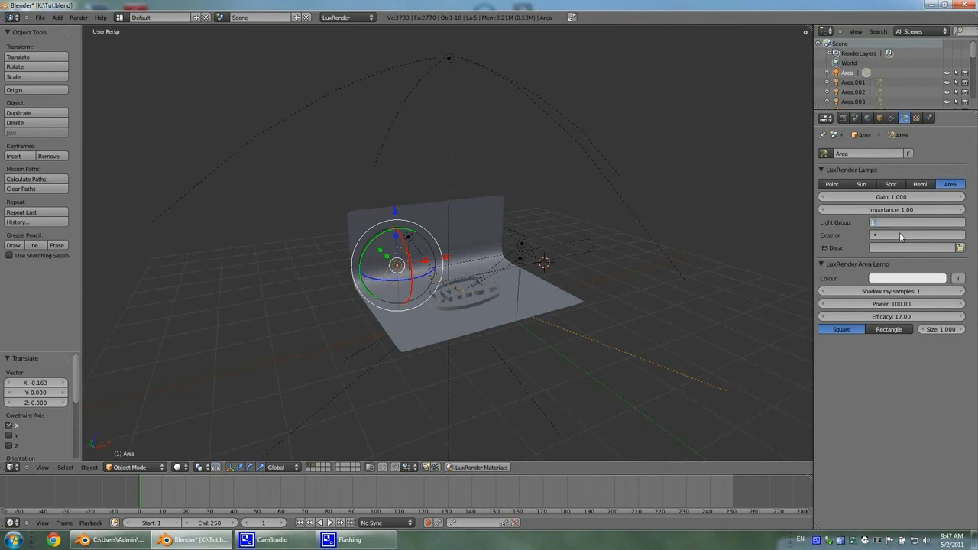
{"action": "right_click", "coordinate": [520, 244]}
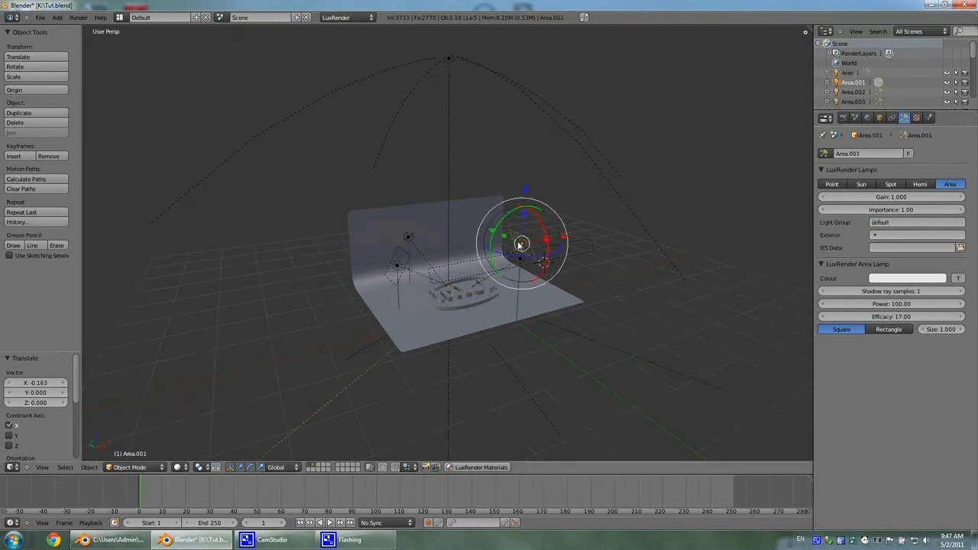
{"action": "left_click", "coordinate": [898, 223]}
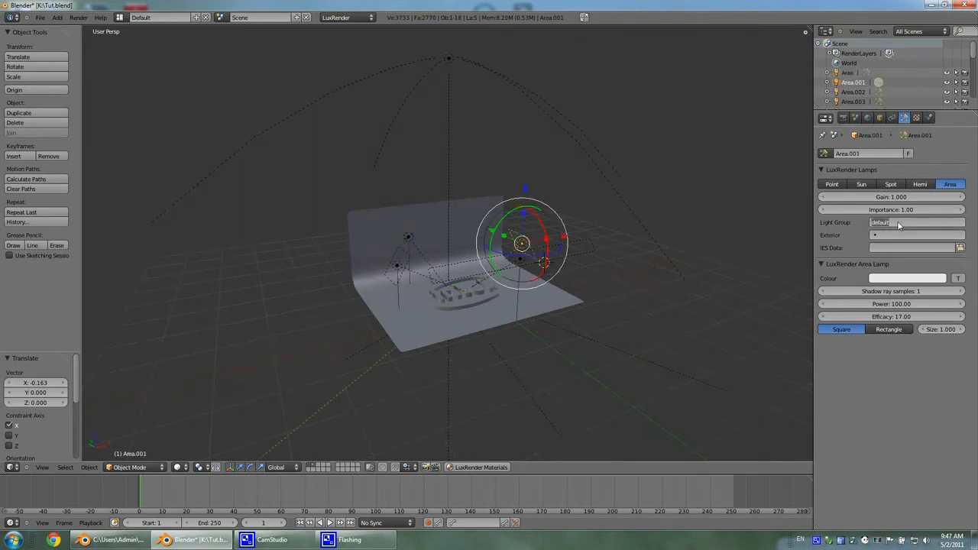
{"action": "type", "text": "Right"}
{"action": "key", "text": "Return"}
- Assign the hemi lamp above the scene to a light group named HDRI
{"action": "right_click", "coordinate": [447, 63]}
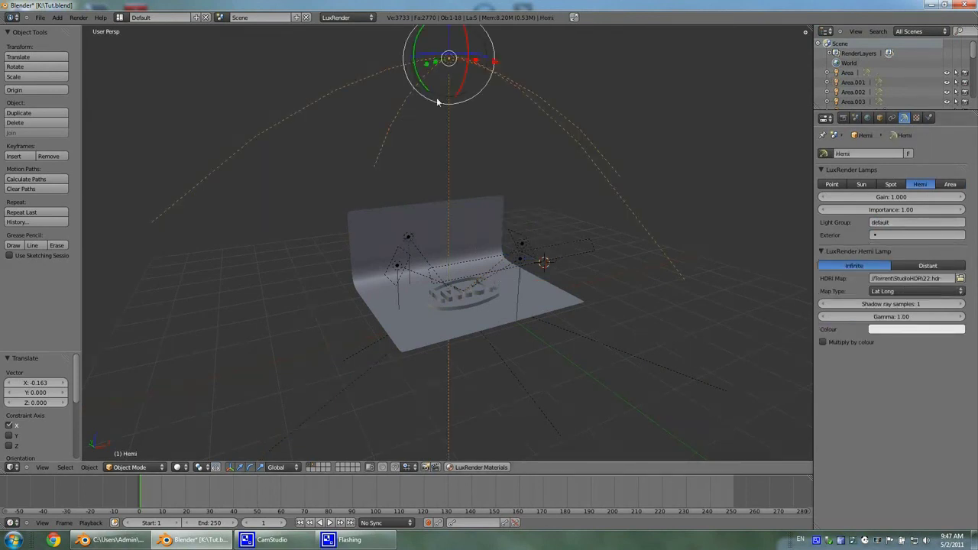
{"action": "left_click", "coordinate": [907, 223]}
{"action": "type", "text": "HDRI"}
{"action": "key", "text": "Return"}
- Tint the Area.001 lamp of the Right group a pale warm yellow, RGB 0.800, 0.773, 0.633
{"action": "middle_click_drag", "start_coordinate": [705, 301], "coordinate": [657, 344]}
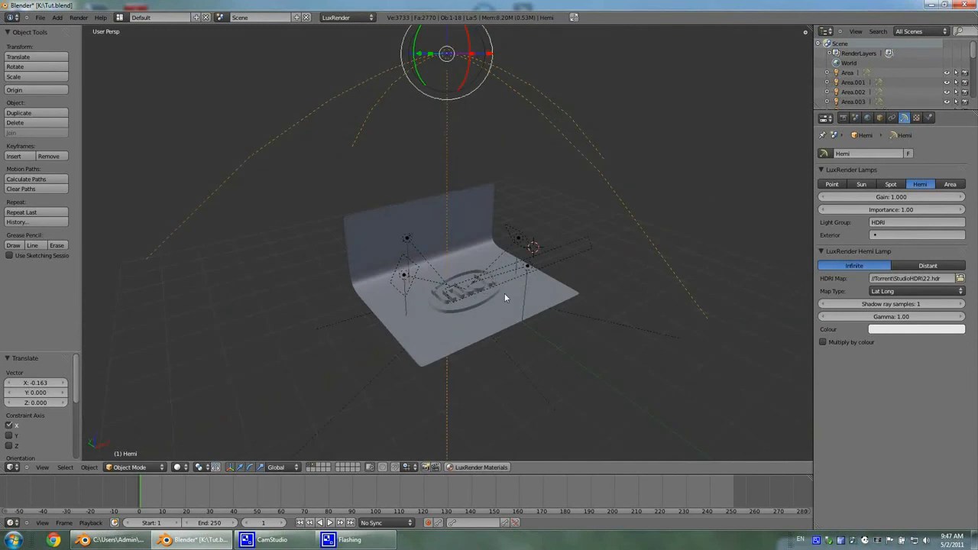
{"action": "right_click", "coordinate": [520, 239]}
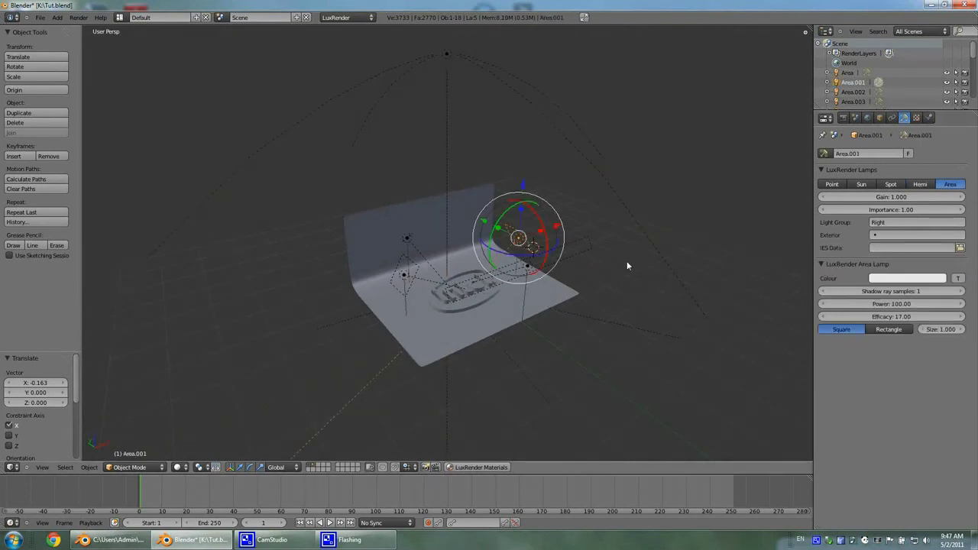
{"action": "middle_click_drag", "start_coordinate": [602, 271], "coordinate": [582, 314]}
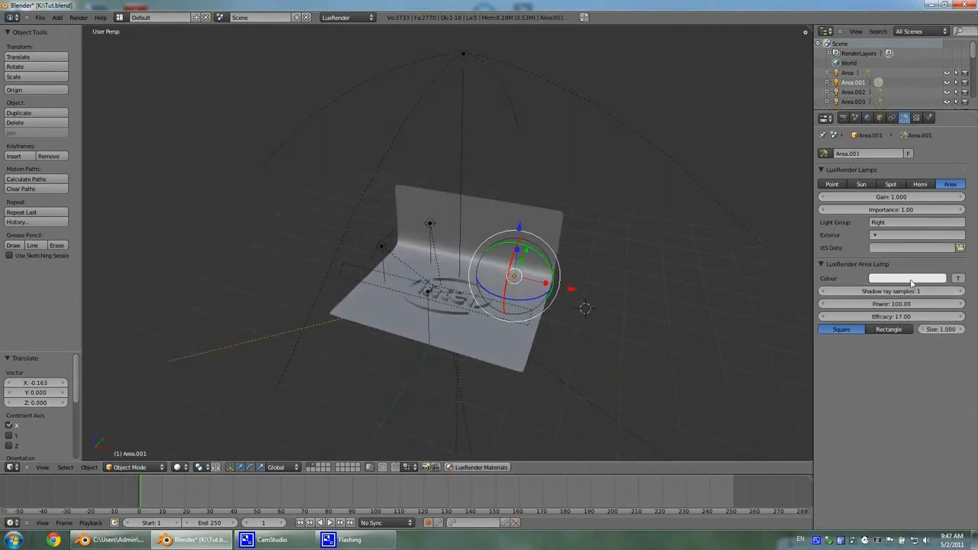
{"action": "left_click", "coordinate": [909, 281]}
{"action": "left_click_drag", "start_coordinate": [886, 191], "coordinate": [887, 194]}
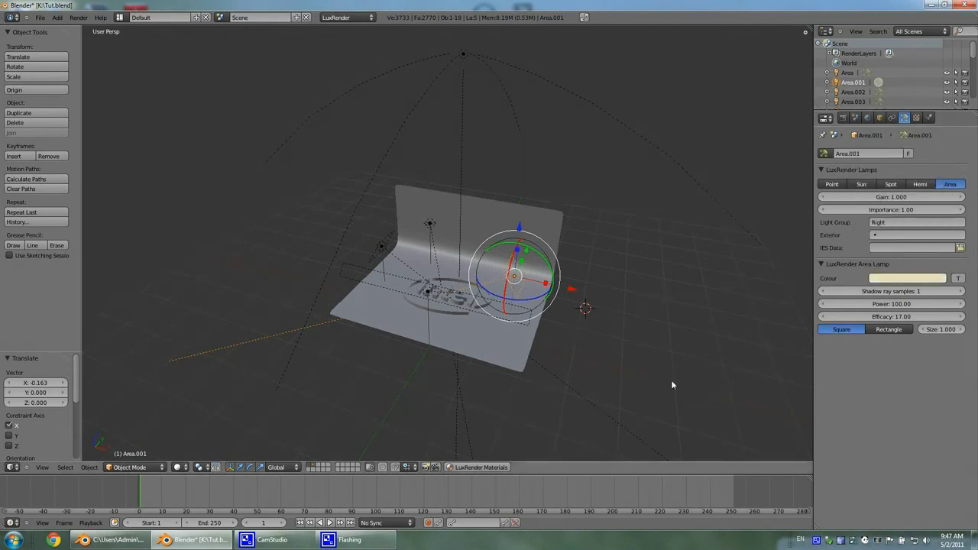
{"action": "left_click", "coordinate": [932, 282]}
{"action": "left_click", "coordinate": [888, 187]}
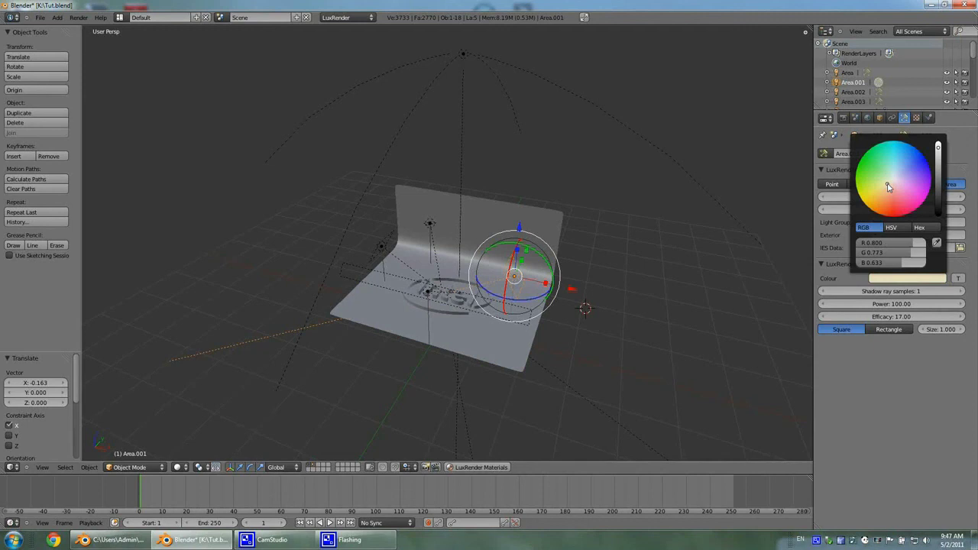
- Tint the Area lamp of the Left group a very pale blue
{"action": "right_click", "coordinate": [387, 250]}
{"action": "left_click", "coordinate": [886, 279]}
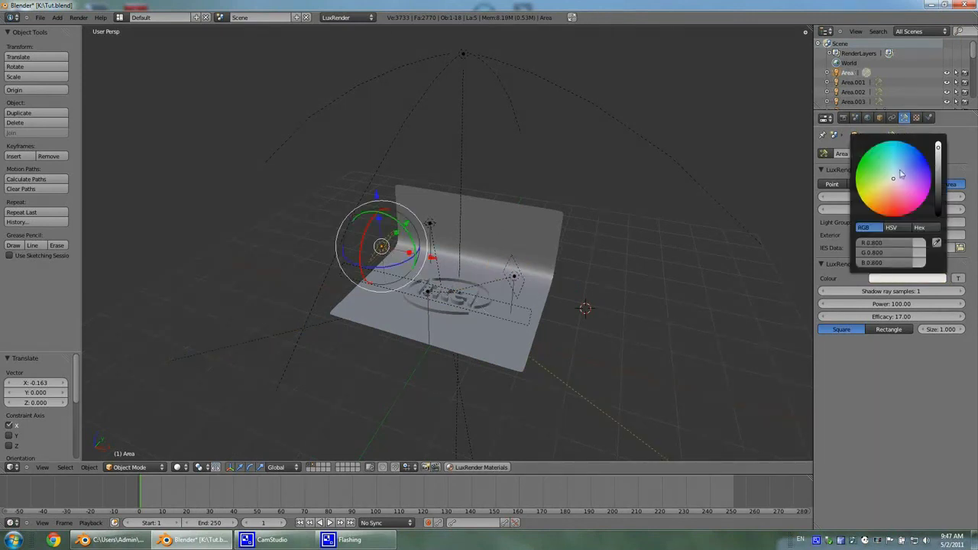
{"action": "left_click_drag", "start_coordinate": [900, 175], "coordinate": [900, 184]}
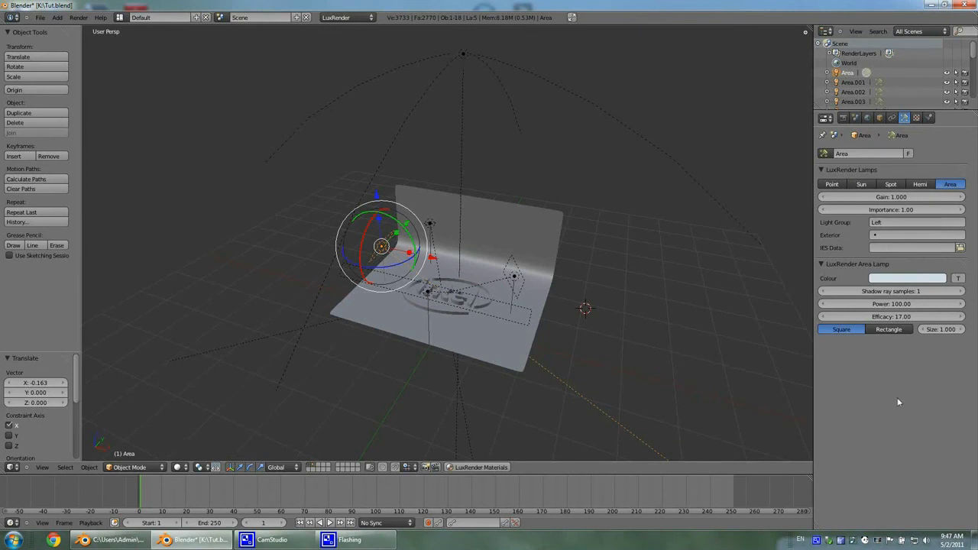
- Set the colour of the Area.003 lamp in the Blue Light group to a medium light blue
{"action": "middle_click_drag", "start_coordinate": [803, 398], "coordinate": [440, 255]}
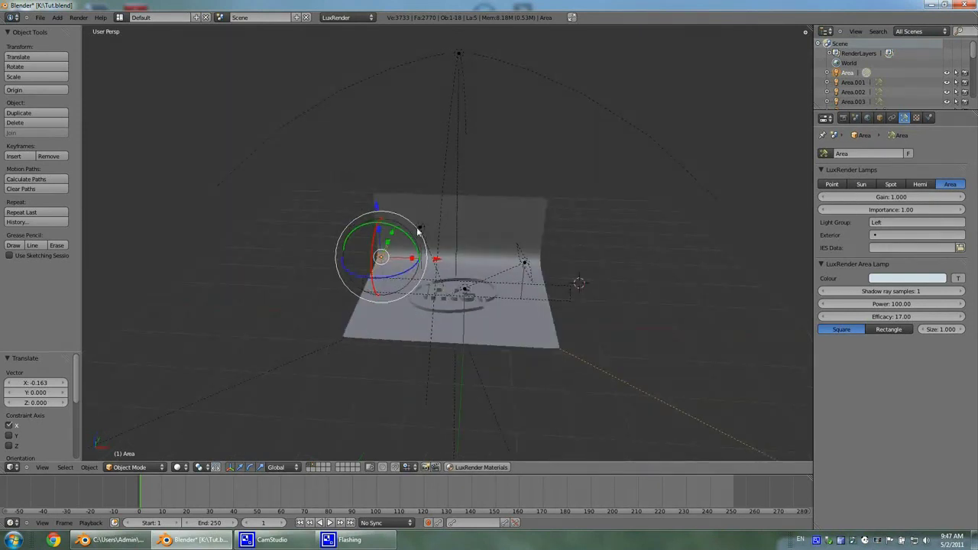
{"action": "right_click", "coordinate": [419, 228]}
{"action": "left_click", "coordinate": [911, 278]}
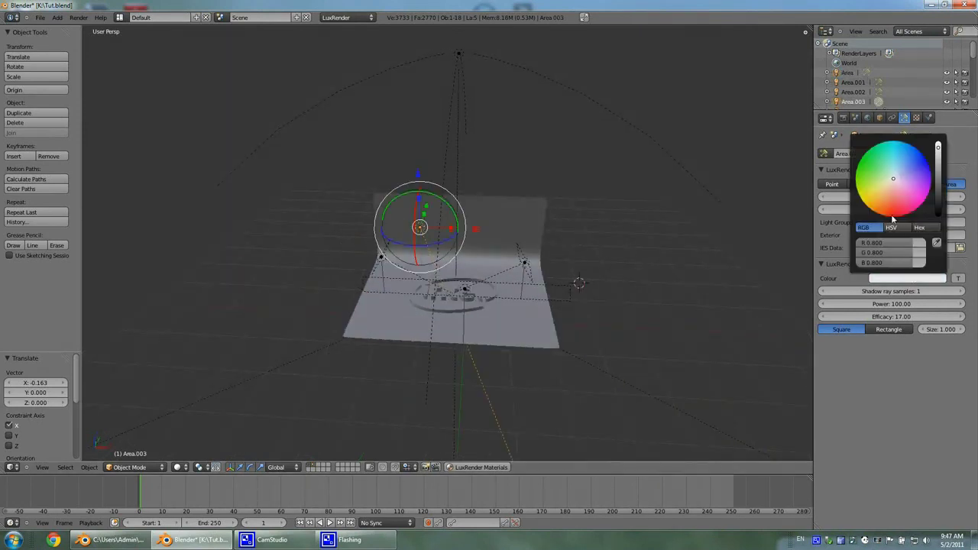
{"action": "left_click_drag", "start_coordinate": [901, 167], "coordinate": [911, 161]}
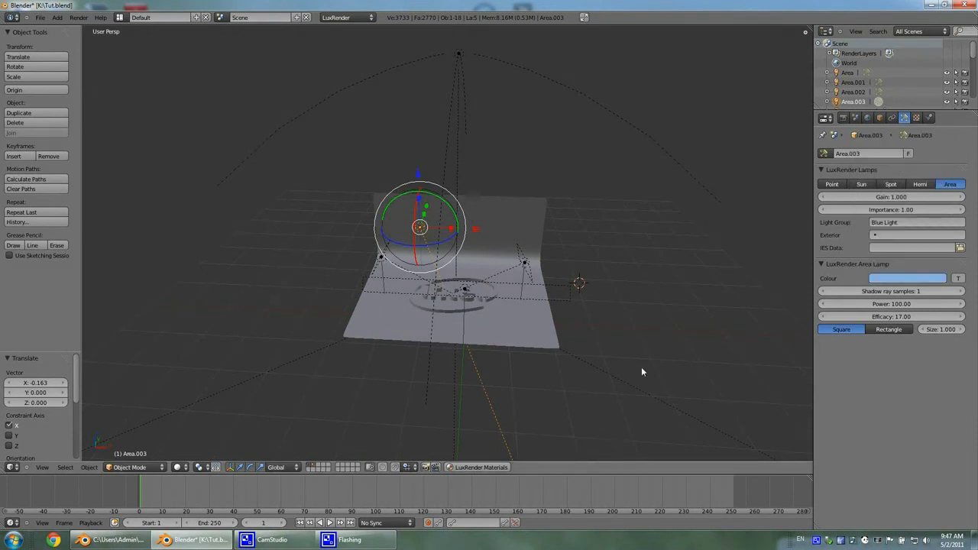
- Set the efficacy of the Area.003 lamp in the Blue Light group to 17
{"action": "middle_click_drag", "start_coordinate": [640, 372], "coordinate": [676, 380]}
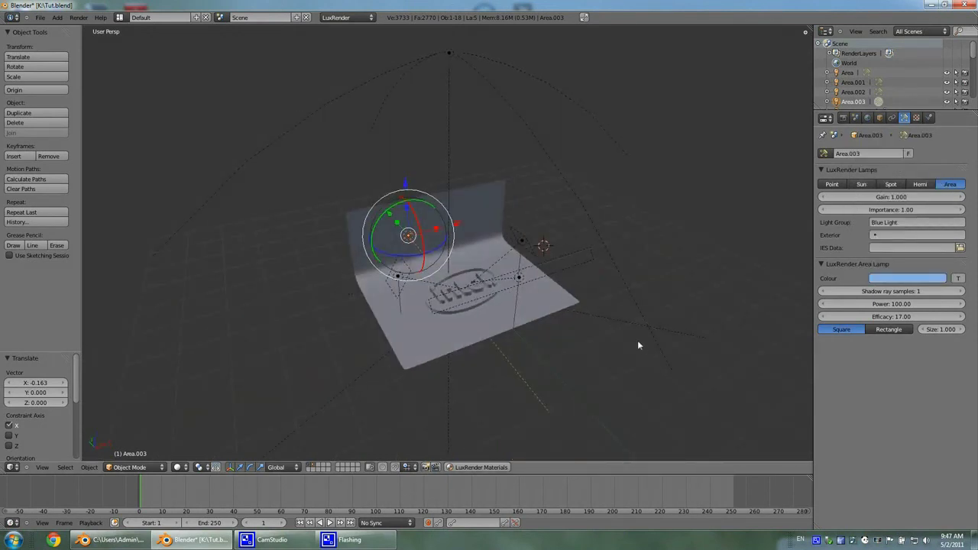
{"action": "middle_click_drag", "start_coordinate": [621, 318], "coordinate": [538, 337]}
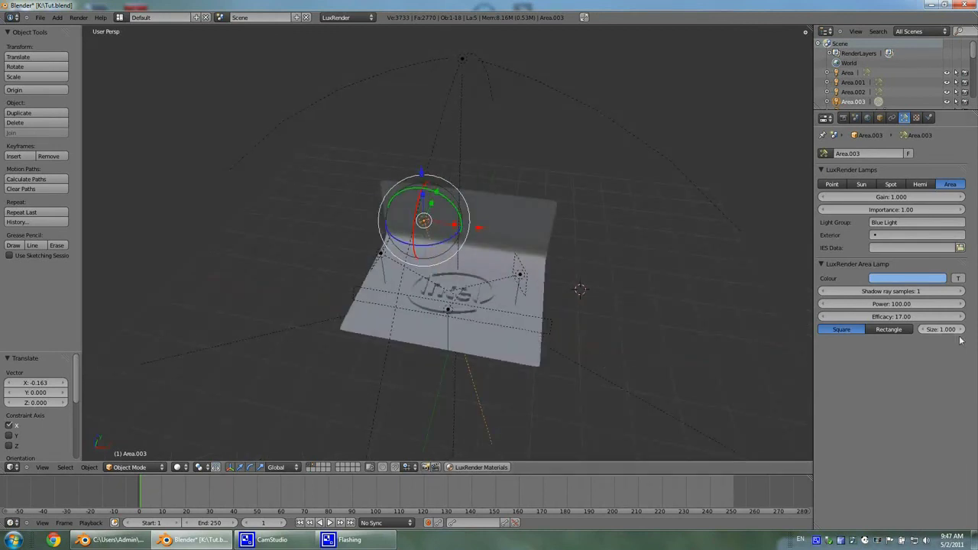
{"action": "left_click", "coordinate": [899, 315]}
{"action": "type", "text": "17"}
{"action": "key", "text": "Return"}
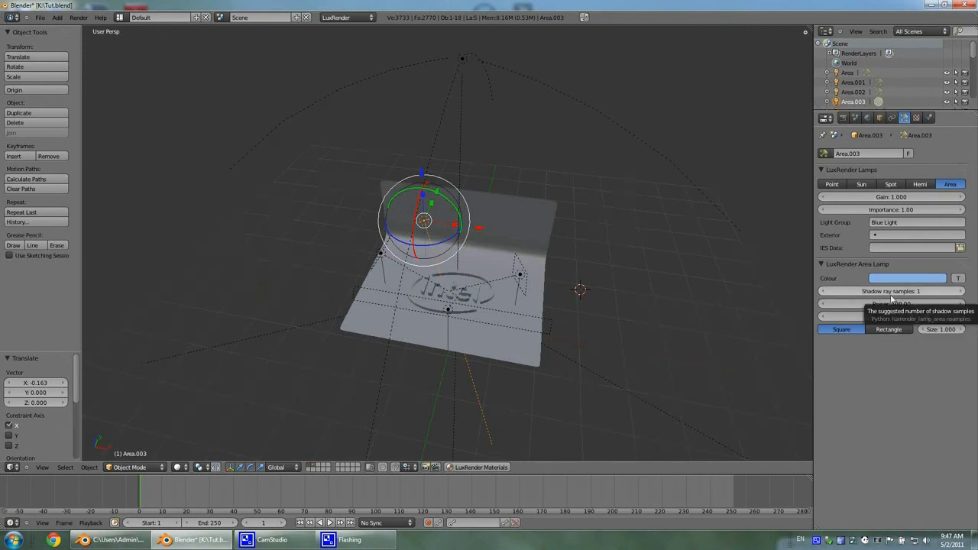
{"action": "middle_click_drag", "start_coordinate": [620, 337], "coordinate": [660, 325]}
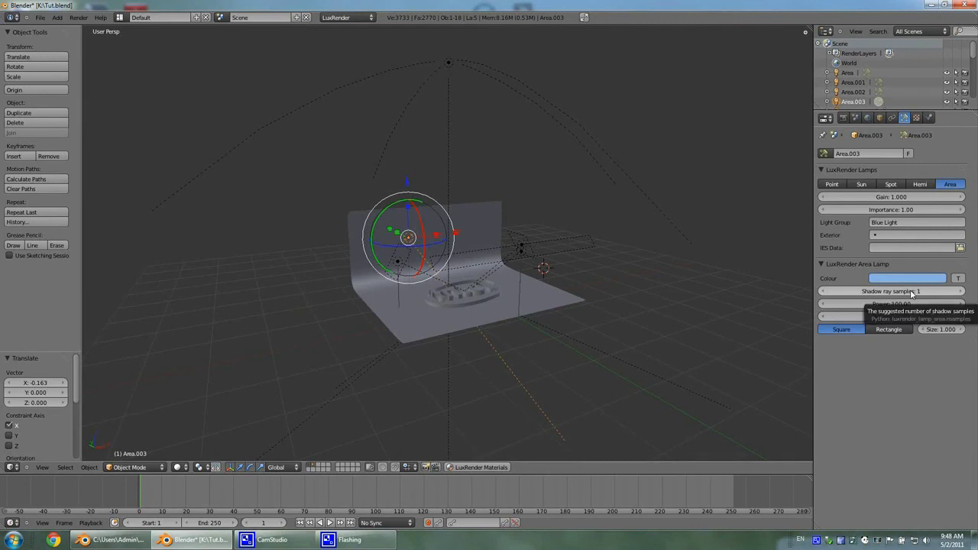
{"action": "middle_click_drag", "start_coordinate": [648, 329], "coordinate": [675, 354]}
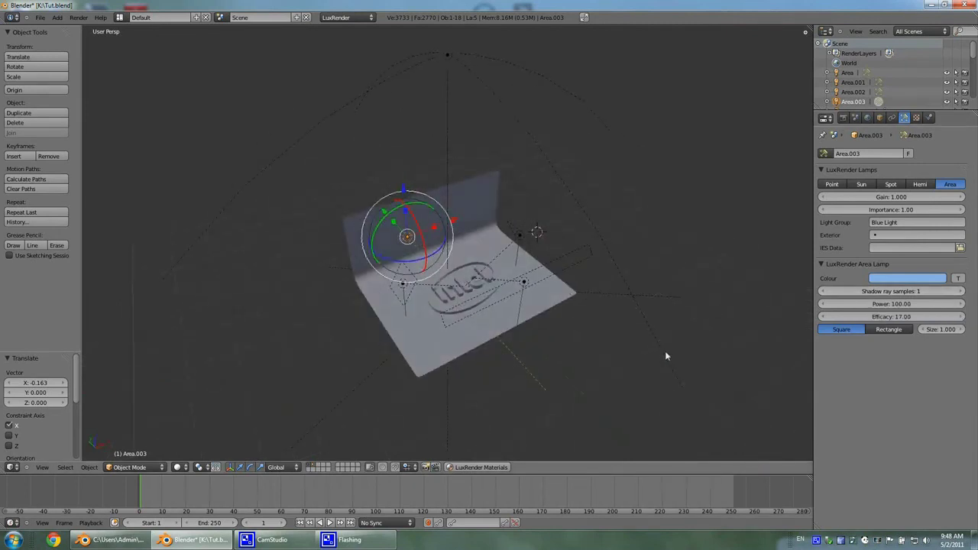